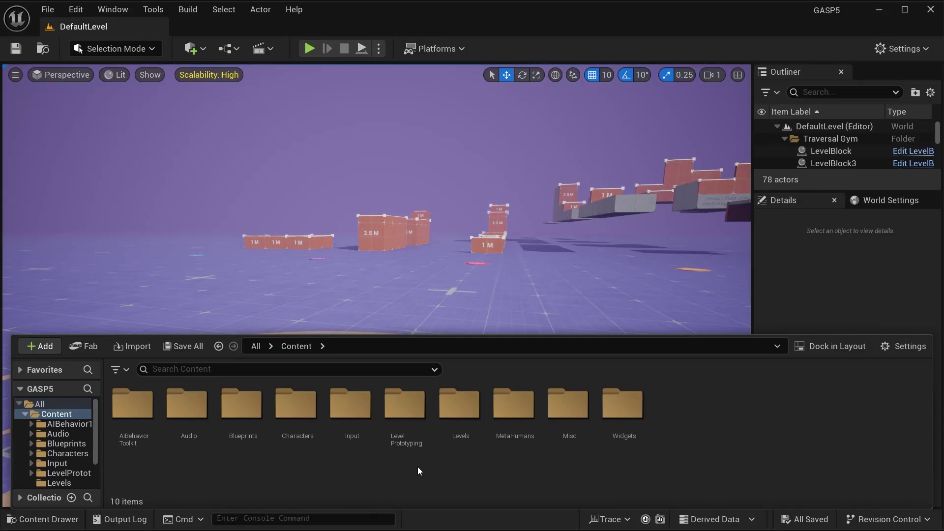
- Play-test DefaultLevel, walking the mannequin character forward through the Game Animation Sample map
right_drag(380, 246, 454, 401)
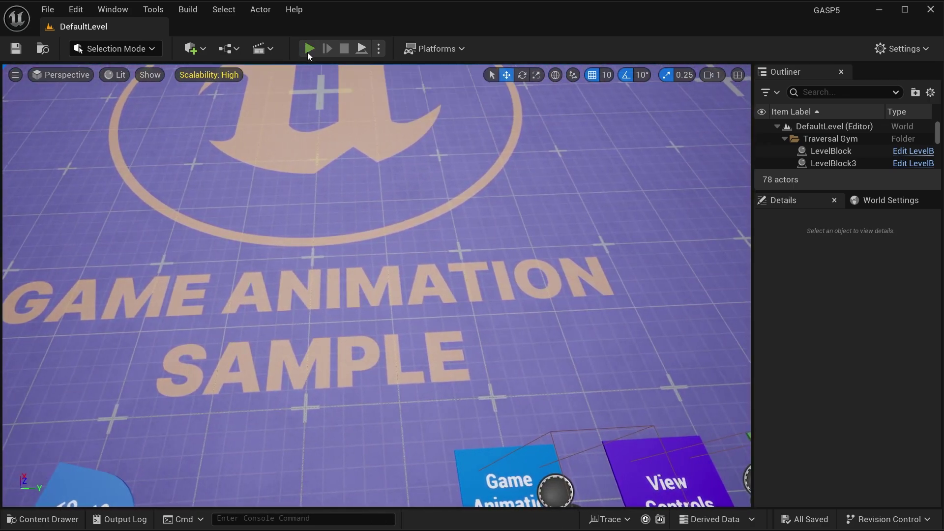
click(307, 51)
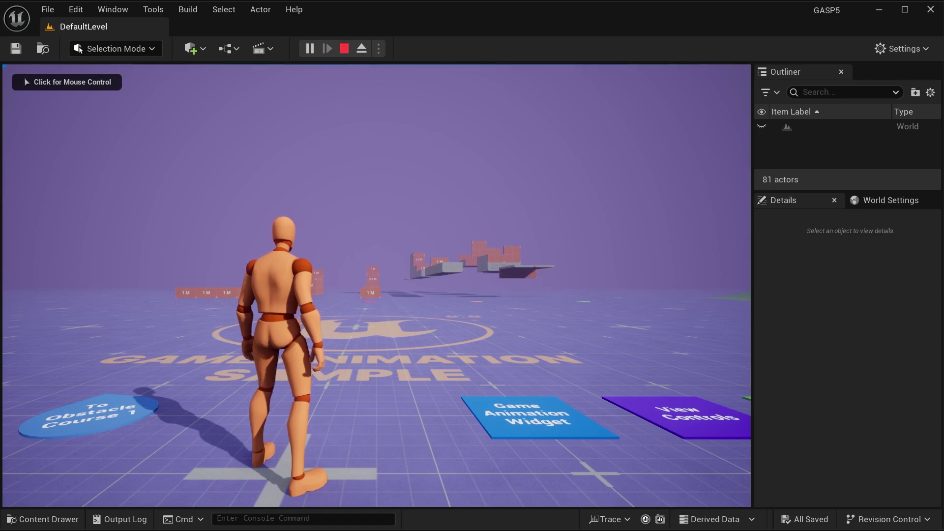
click(435, 225)
key(w)
key(w)
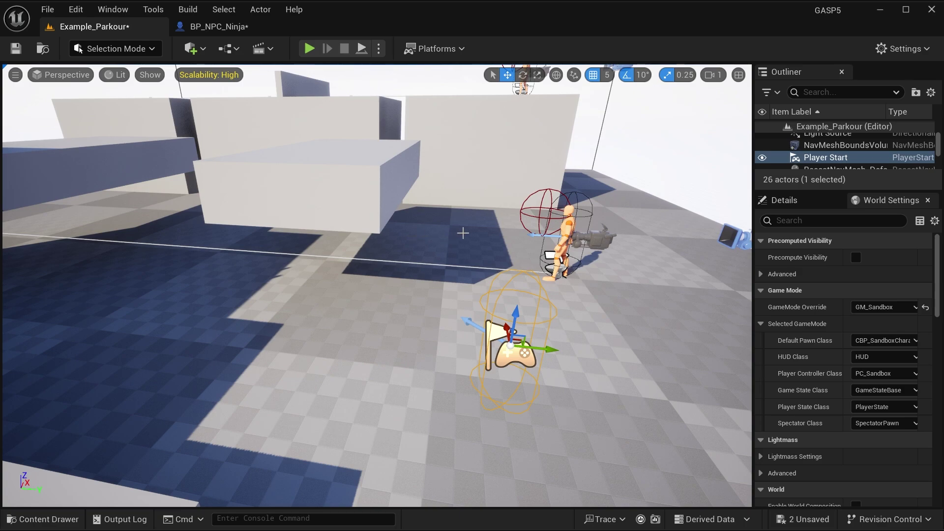
- Play-test the Example_Parkour level, running the player character around the crouching NPC to examine how it reacts
right_drag(463, 233, 511, 233)
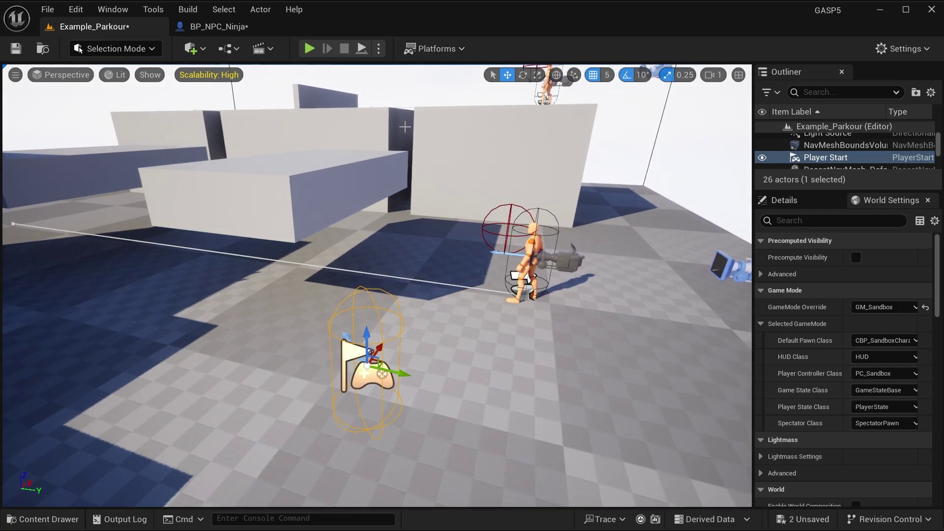
click(308, 49)
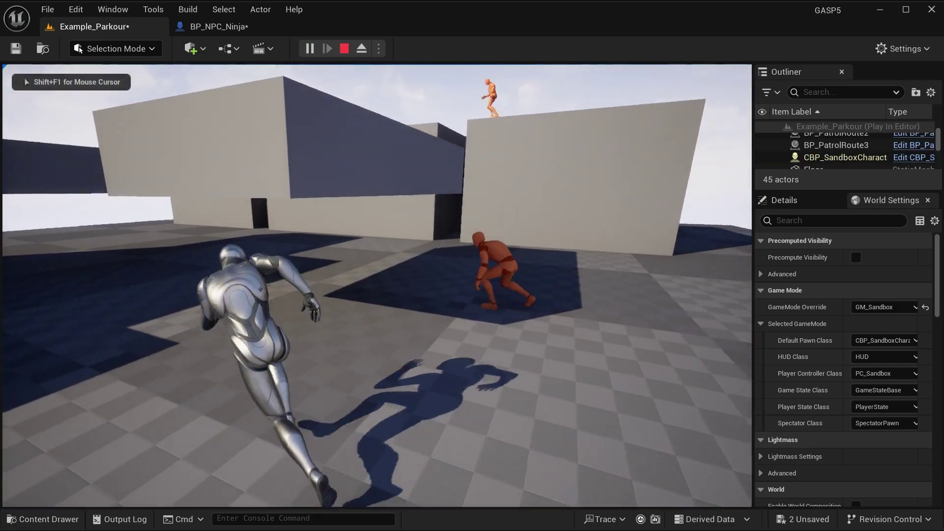
key(w)
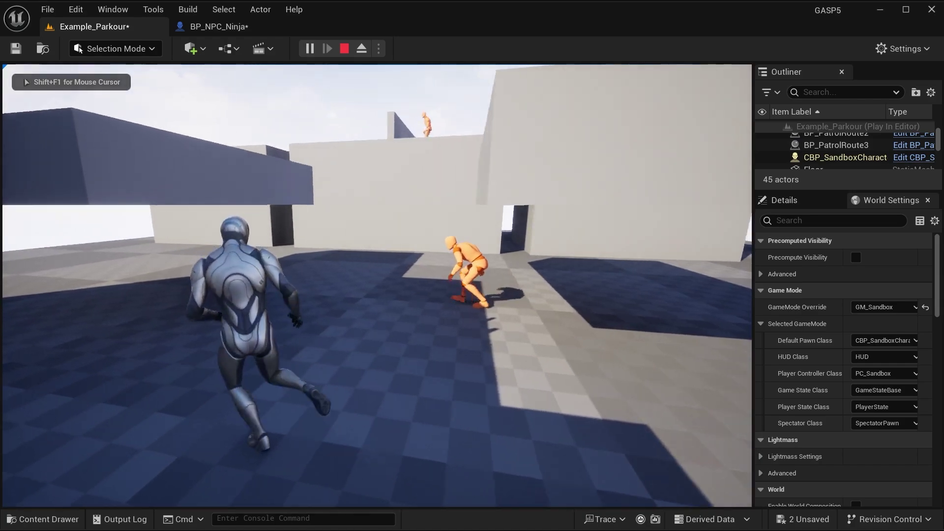
key(a)
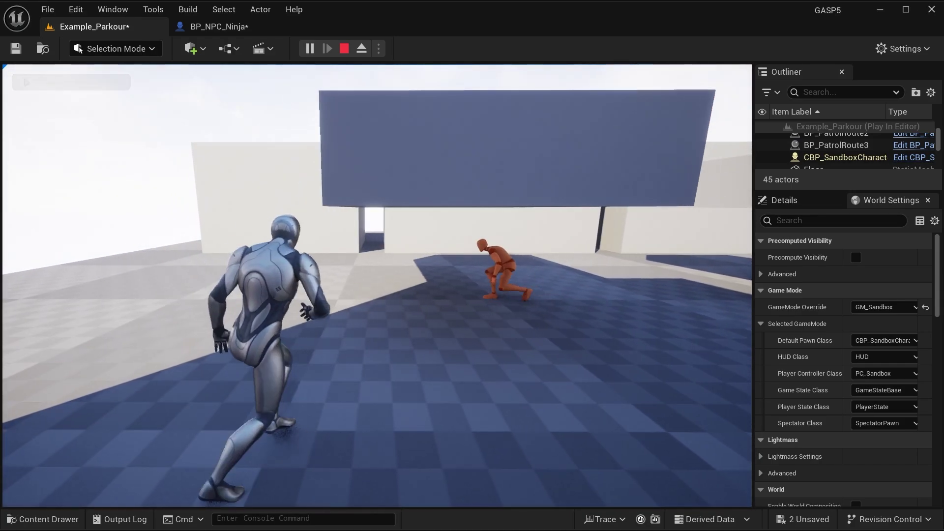
key(a)
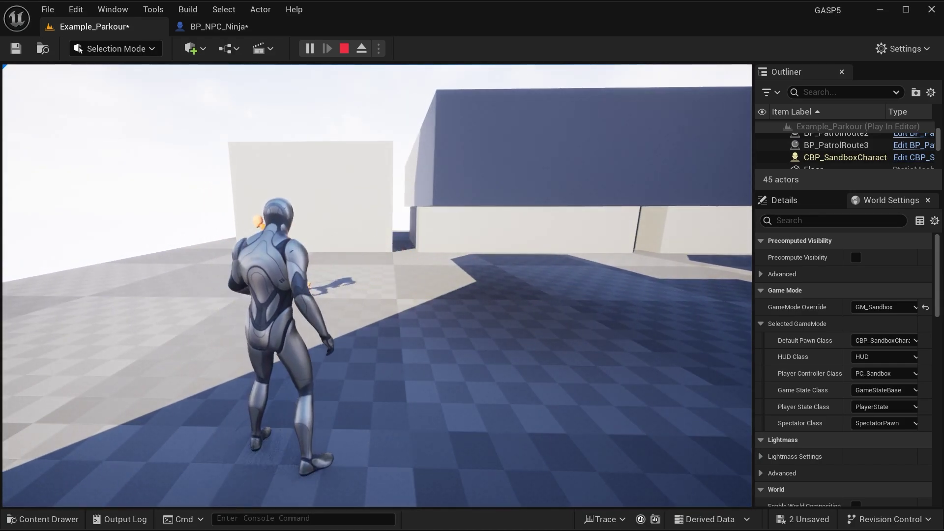
key(d)
key(d)
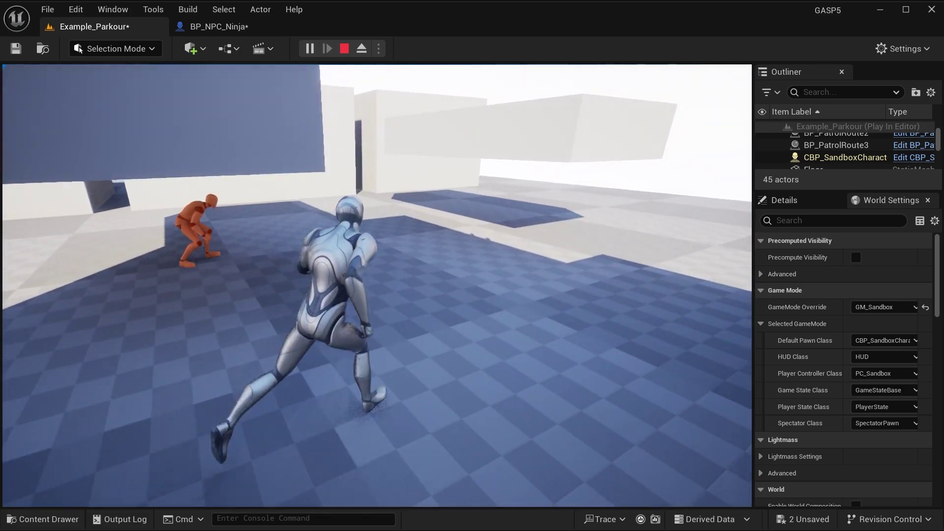
key(w)
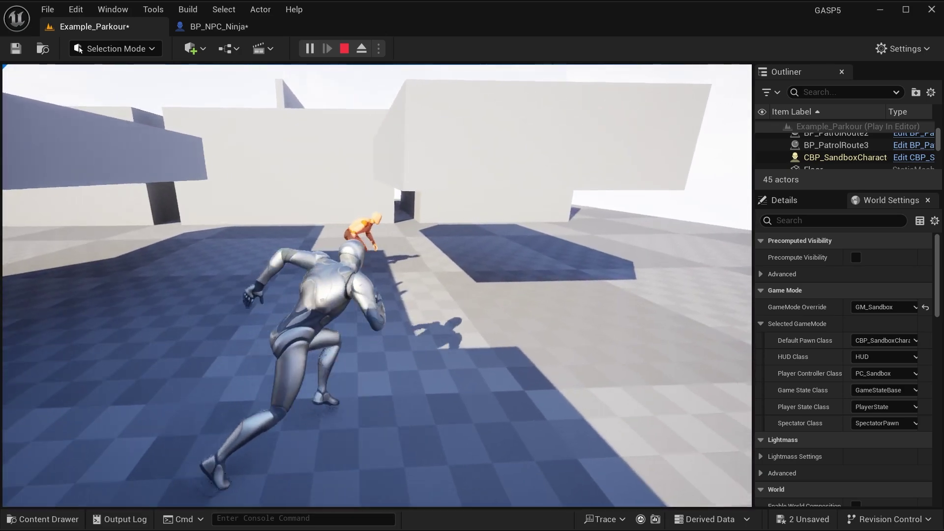
key(d)
key(s)
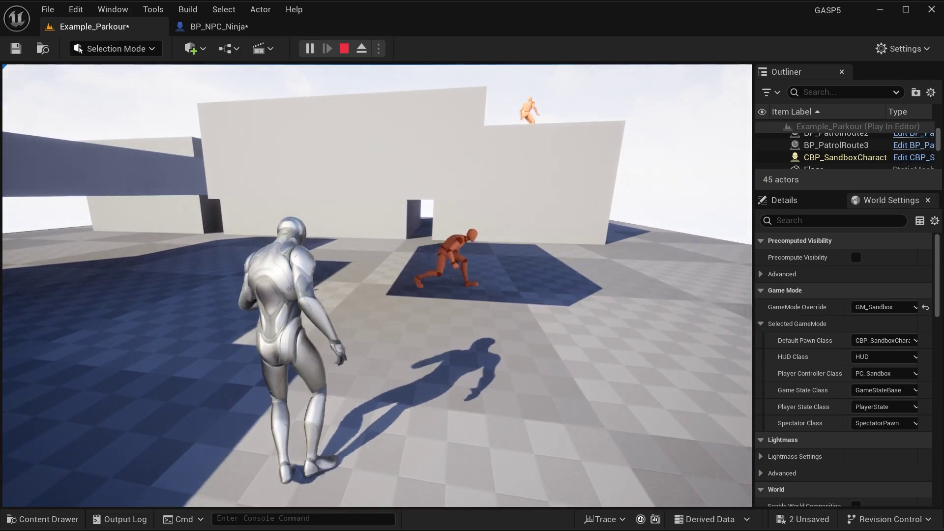
- Open the BP_NPC_Base blueprint from the AIBehaviorToolkit Blueprints folder in the project content
click(42, 519)
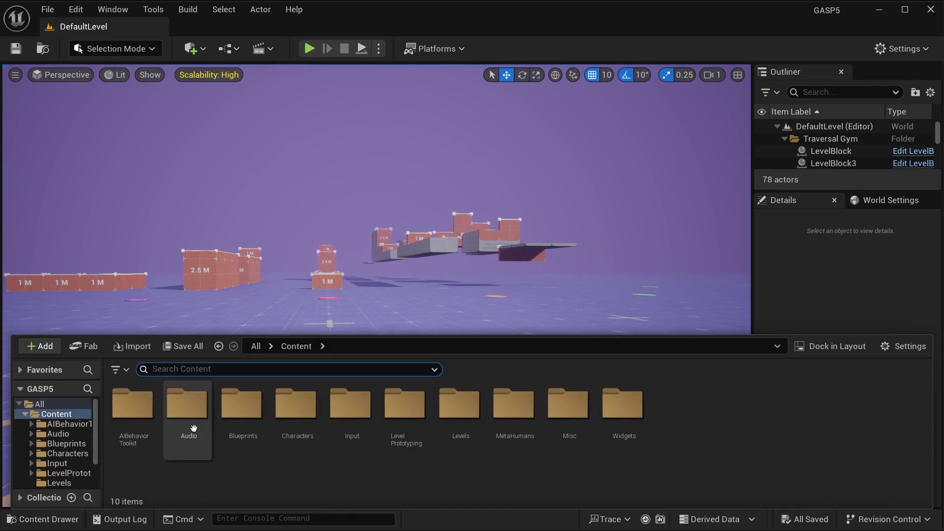
double_click(135, 411)
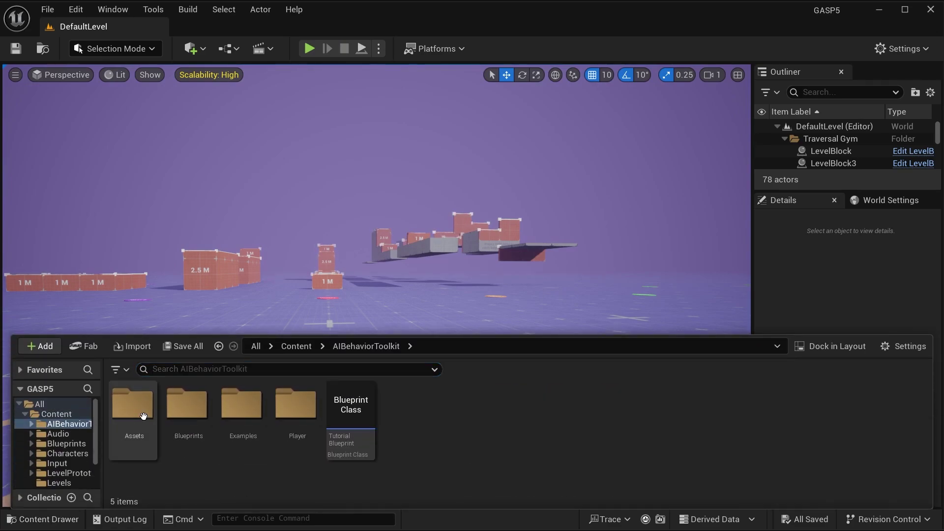
double_click(186, 405)
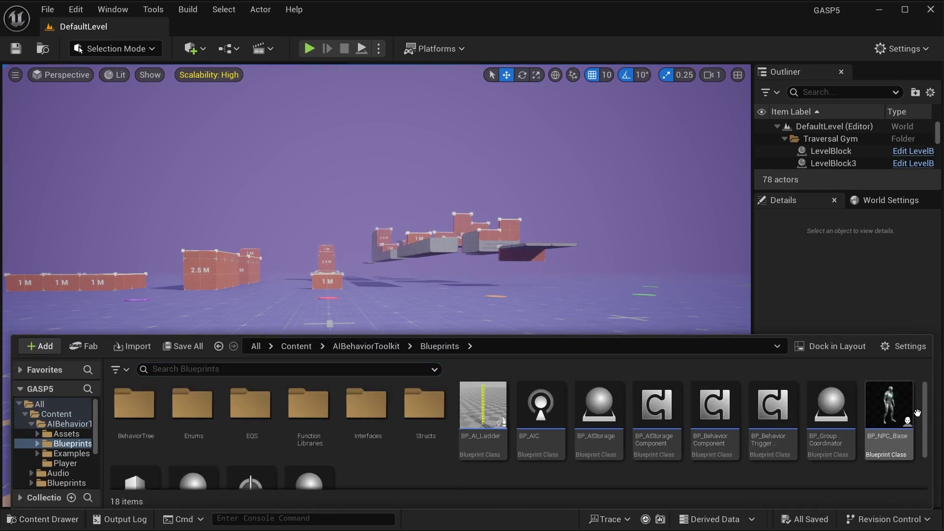
double_click(911, 407)
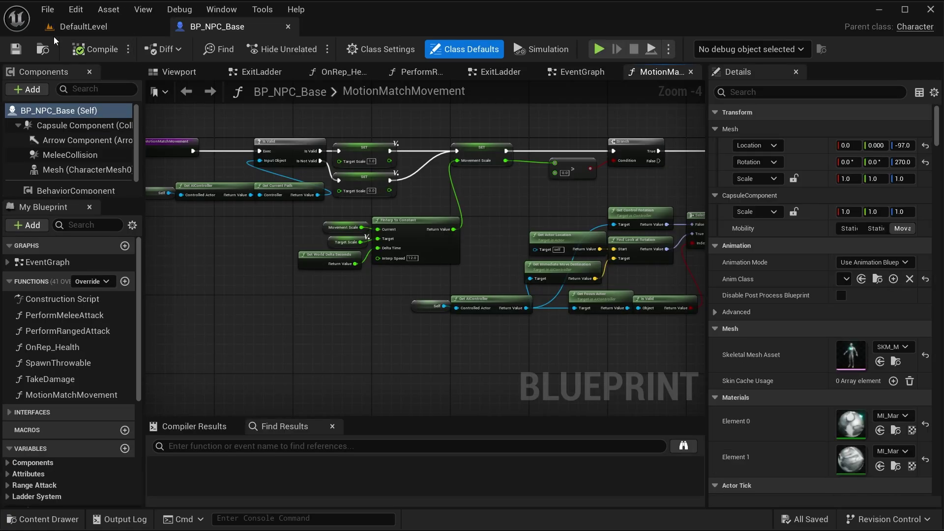
- Reparent the BP_NPC_Base blueprint to CBP_SandboxCharacter
click(47, 9)
click(114, 190)
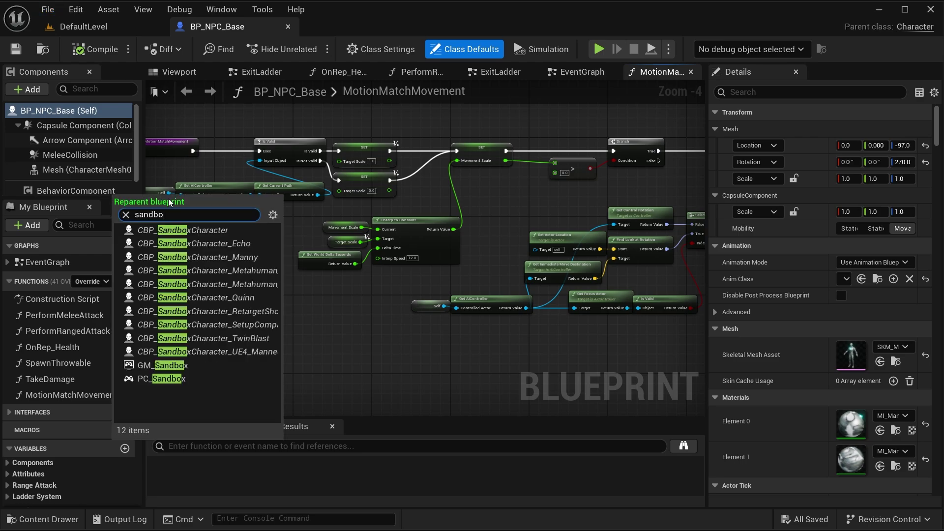
click(208, 231)
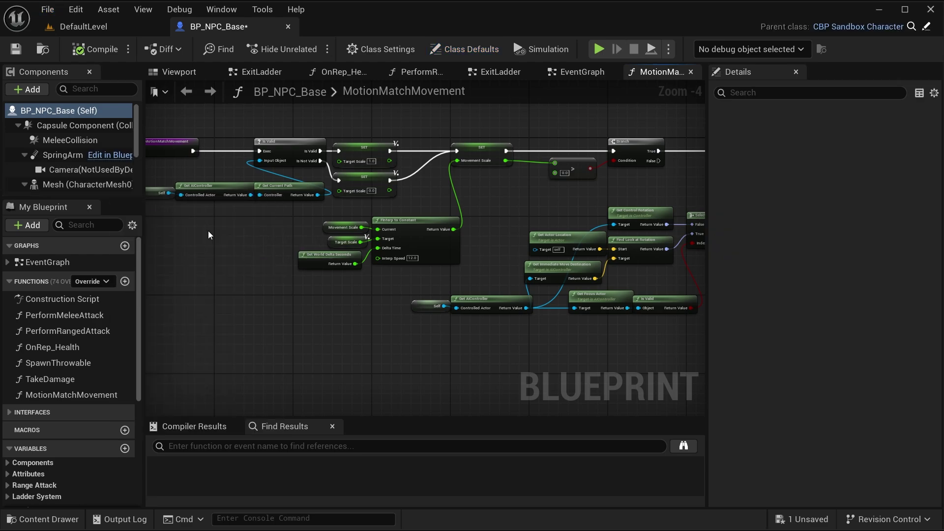
- Reset the character mesh's Skeletal Mesh Asset and Anim Class to their inherited defaults, and compile the blueprint
click(178, 72)
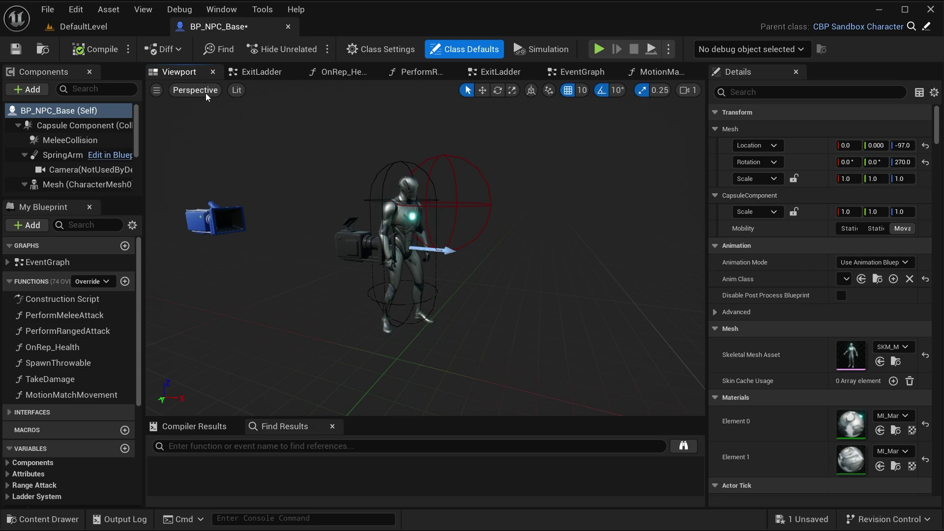
click(405, 220)
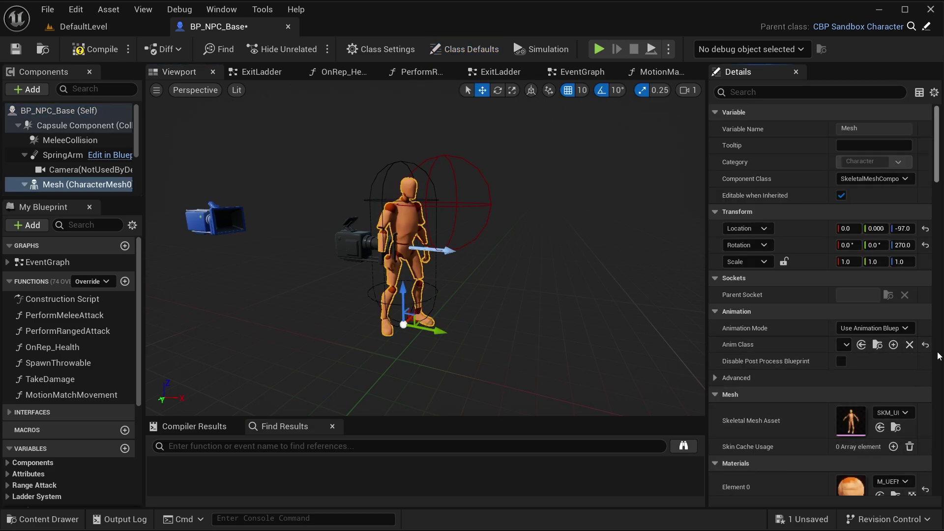
click(925, 344)
key(f)
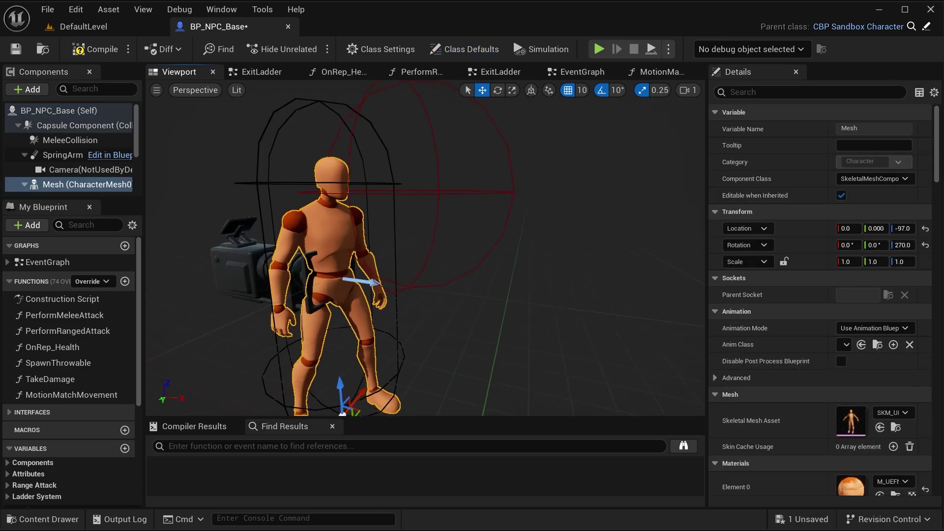
click(96, 49)
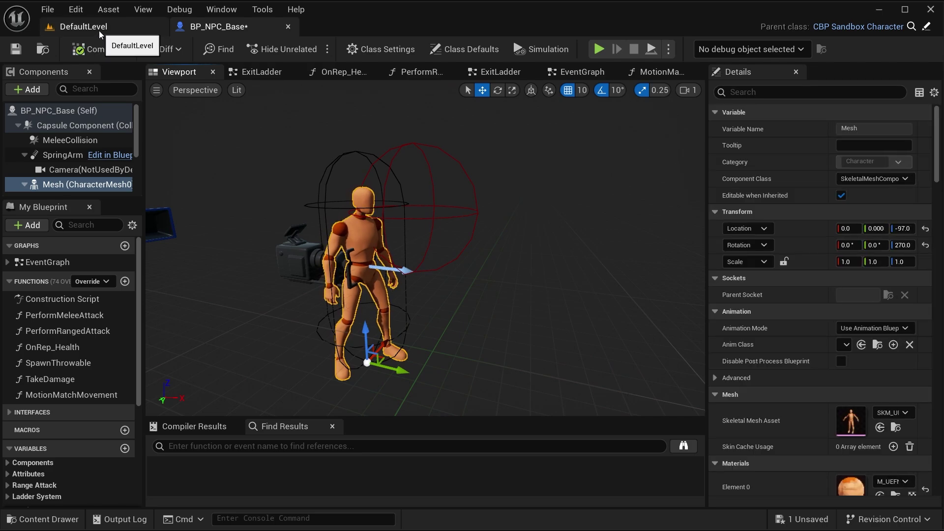
- Add a Nav Mesh Bounds Volume to DefaultLevel and reset its location to the default
click(99, 31)
right_drag(127, 102, 44, 132)
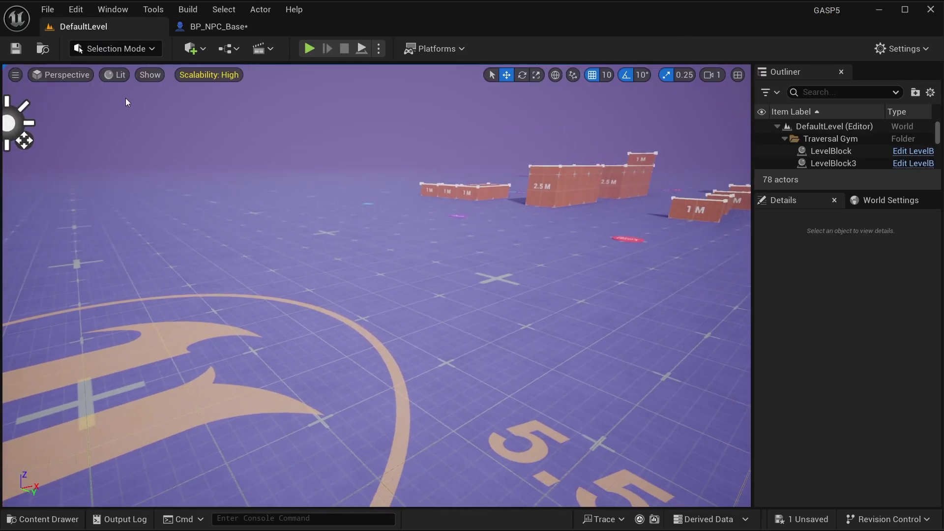
click(190, 51)
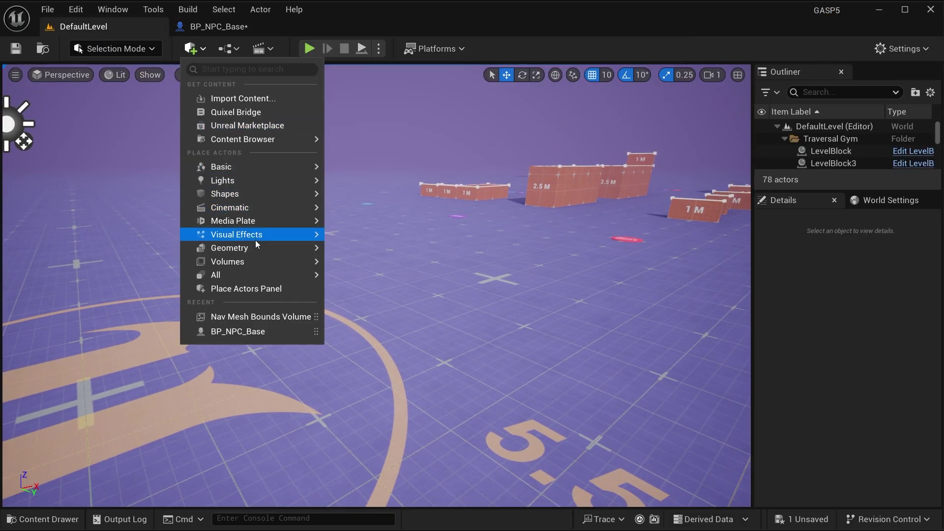
mouse_move(251, 261)
click(353, 178)
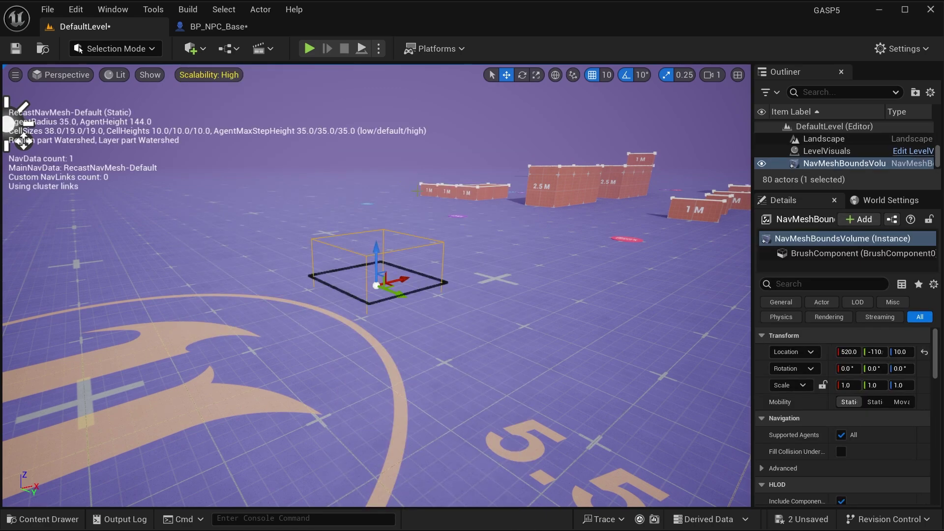
click(924, 352)
- Set the nav mesh volume's brush size to X 5000, Y 5000 and Z 1000, and deselect it
scroll(912, 408, down, 10)
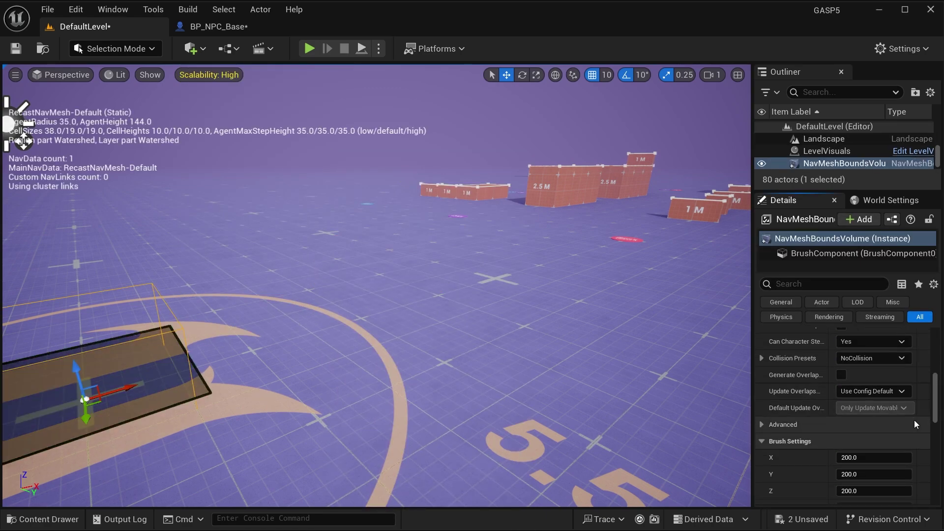
click(865, 340)
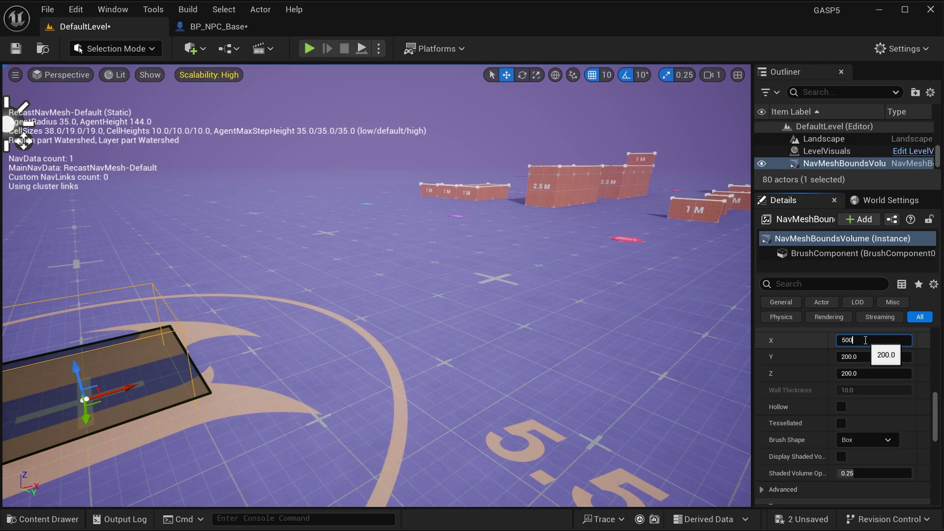
key(Tab)
text(5000)
key(Tab)
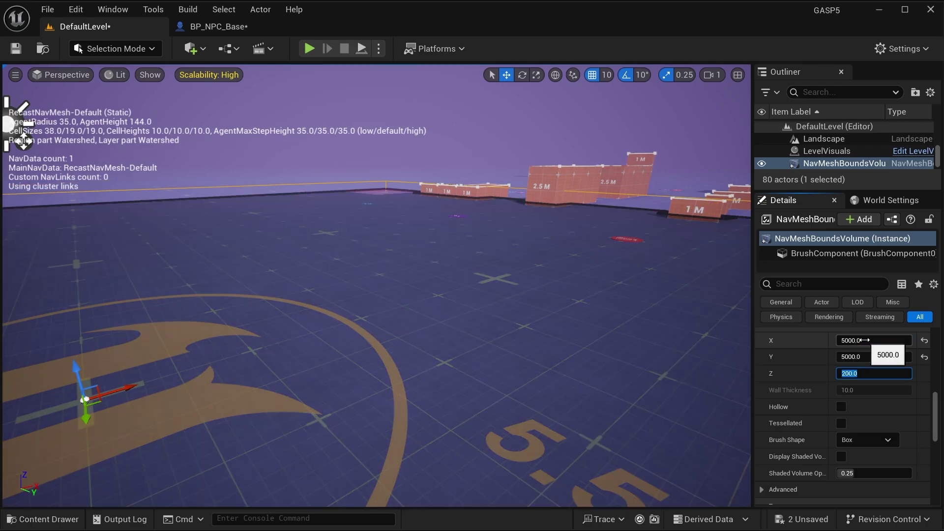
text(1000)
key(Return)
mouse_move(508, 270)
right_down()
mouse_move(442, 305)
mouse_move(541, 275)
mouse_move(506, 270)
right_up()
drag(38, 283, 346, 245)
key(w)
mouse_move(468, 271)
right_down()
mouse_move(344, 246)
mouse_move(469, 271)
right_up()
click(468, 271)
- In BP_NPC_Base's BehaviorComponent, set Idle Type to RandomLocation, Max Rand Location Distance to 1000 and Rand Location Delay to 3
click(219, 26)
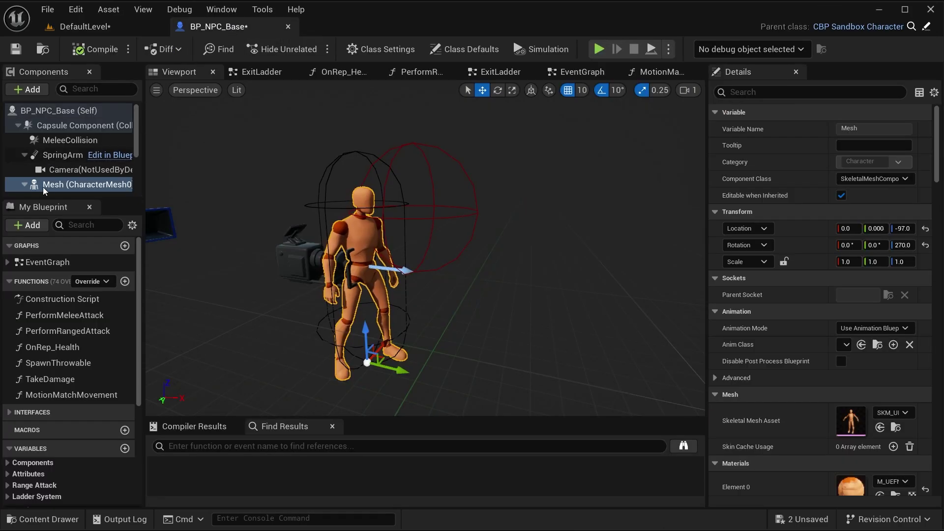
scroll(85, 182, down, 3)
click(68, 173)
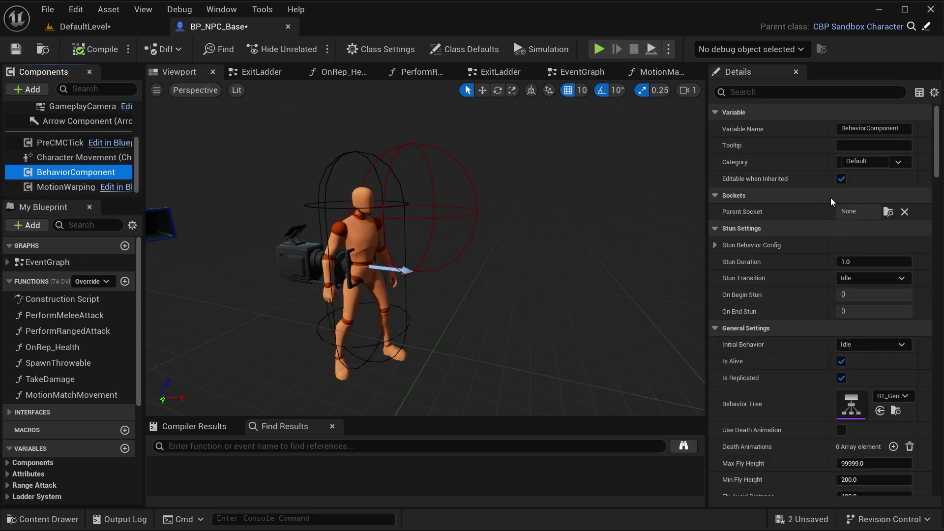
scroll(827, 254, down, 2)
scroll(824, 252, down, 10)
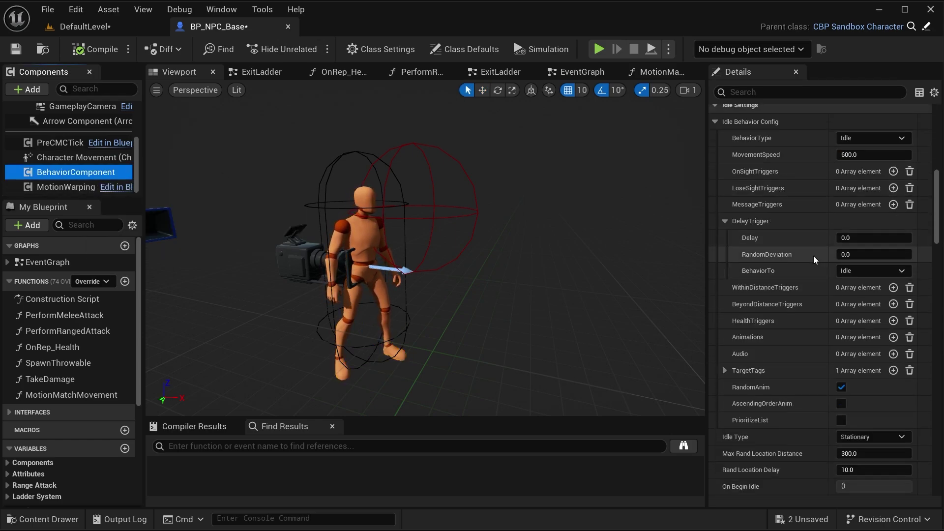
scroll(811, 295, down, 5)
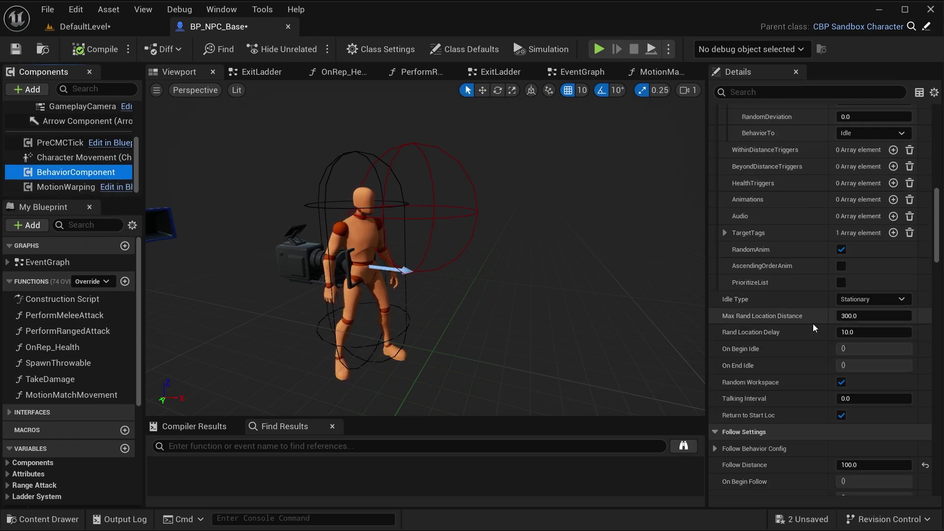
click(874, 260)
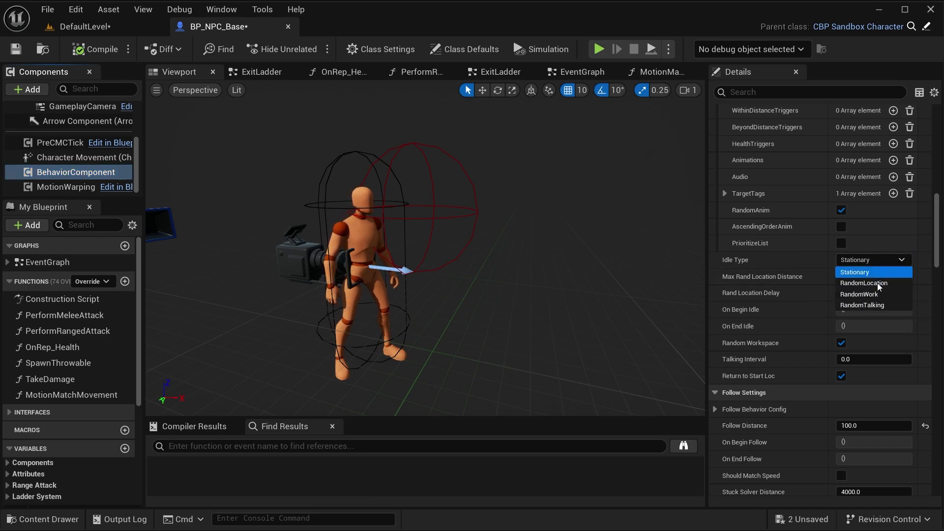
click(870, 278)
click(871, 276)
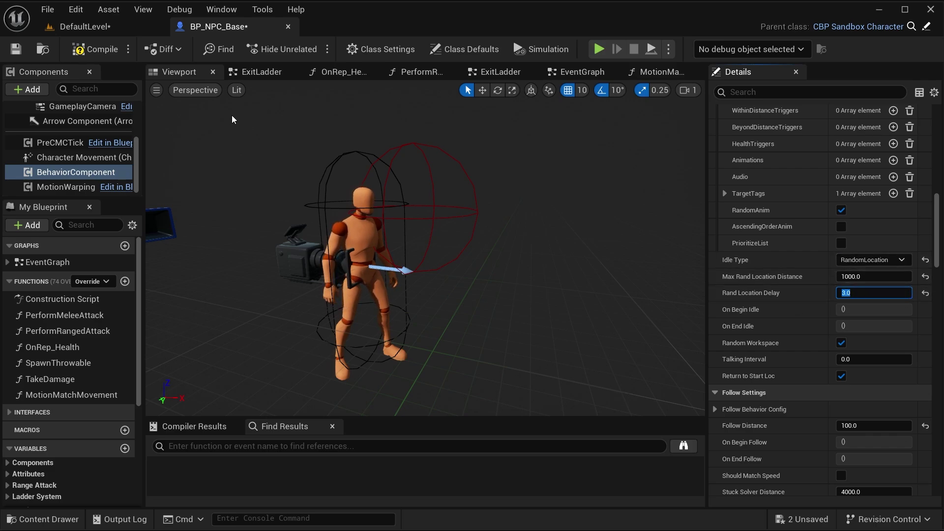
- Place a BP_NPC_Base character in DefaultLevel on the nav mesh area and start a play test
click(85, 27)
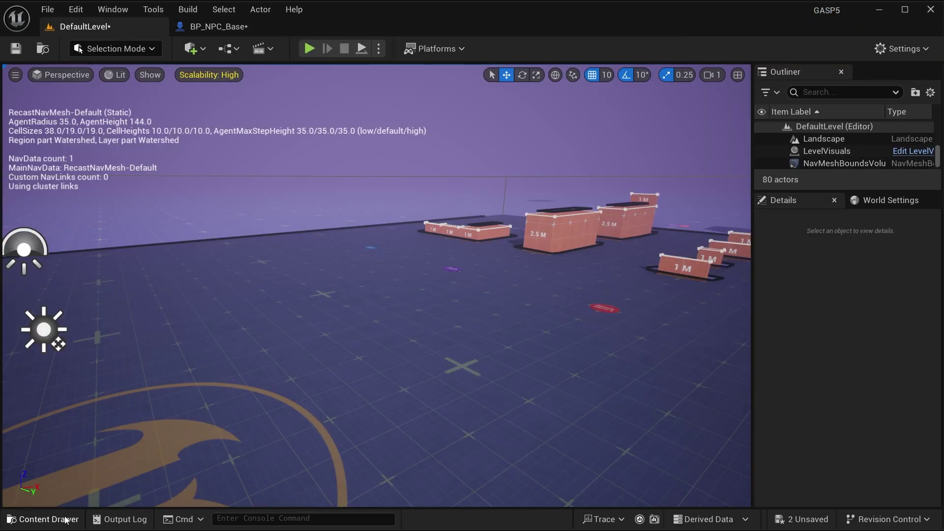
click(65, 519)
drag(901, 400, 467, 310)
click(309, 48)
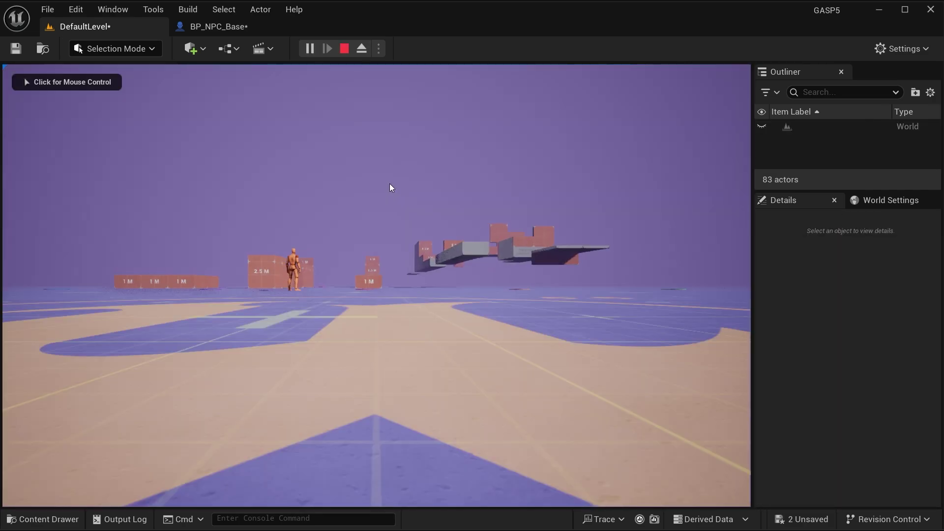
- Move the player through the play test to watch the NPC roam, and end the test
click(389, 184)
key(w)
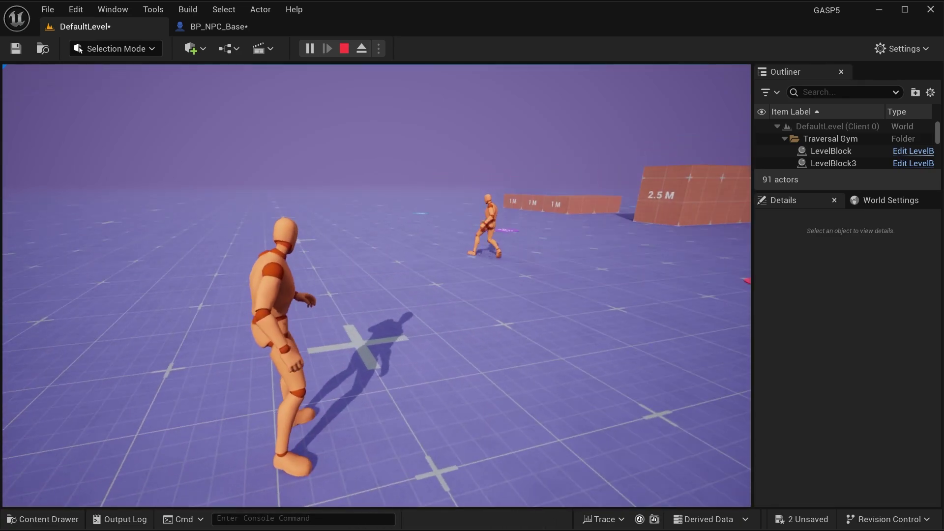
key(Escape)
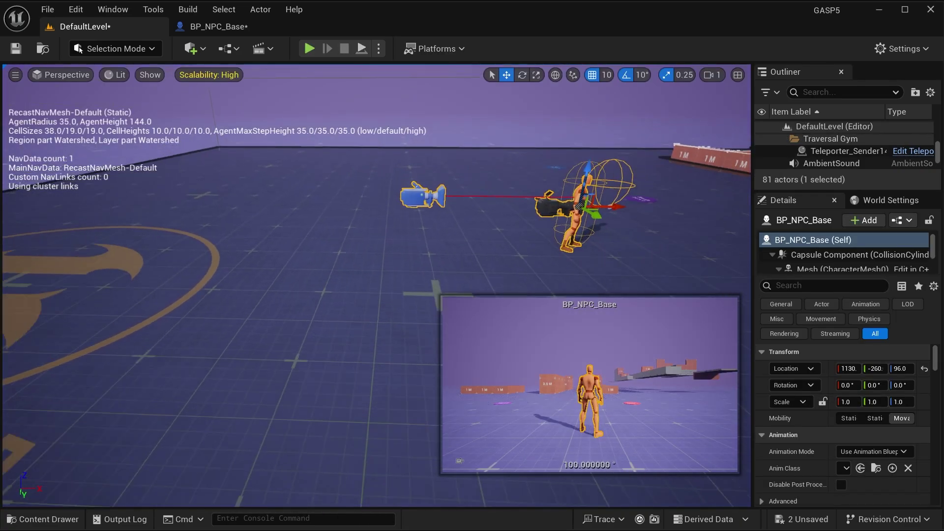
- Move the BP_NPC_Base character across the floor of DefaultLevel toward the large floor logo and deselect it
scroll(561, 220, down, 3)
drag(564, 221, 312, 218)
key(Escape)
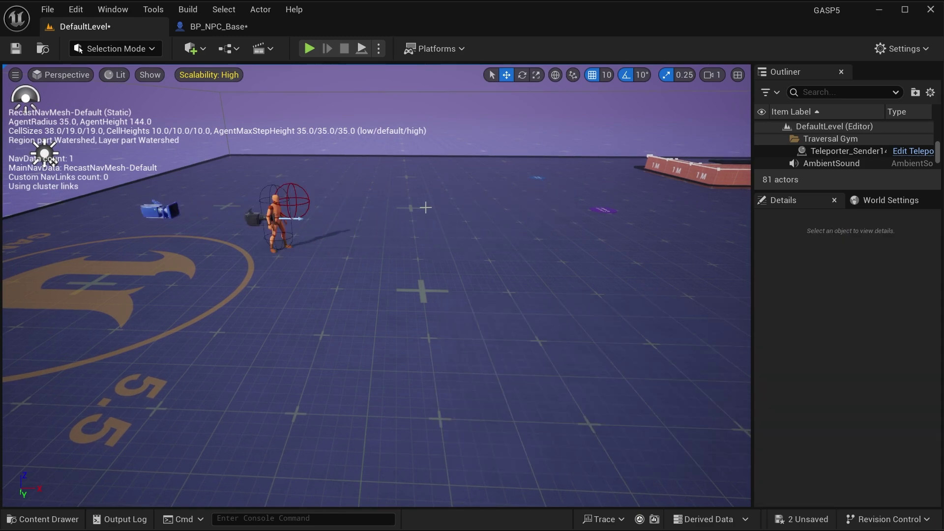
- Open BP_NPC_Base's MotionMatchMovement function and examine how the AI controller's current path feeds the Is Valid check
click(219, 27)
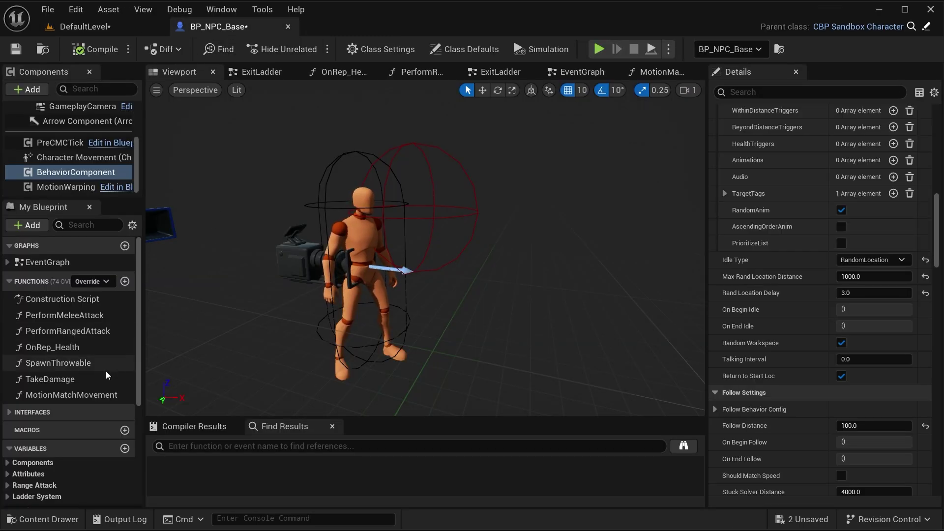
double_click(75, 396)
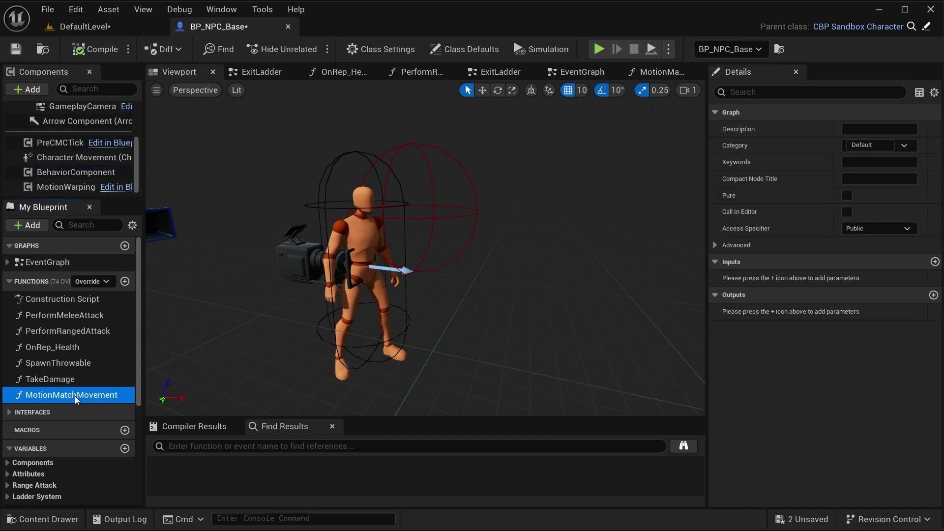
scroll(329, 225, up, 4)
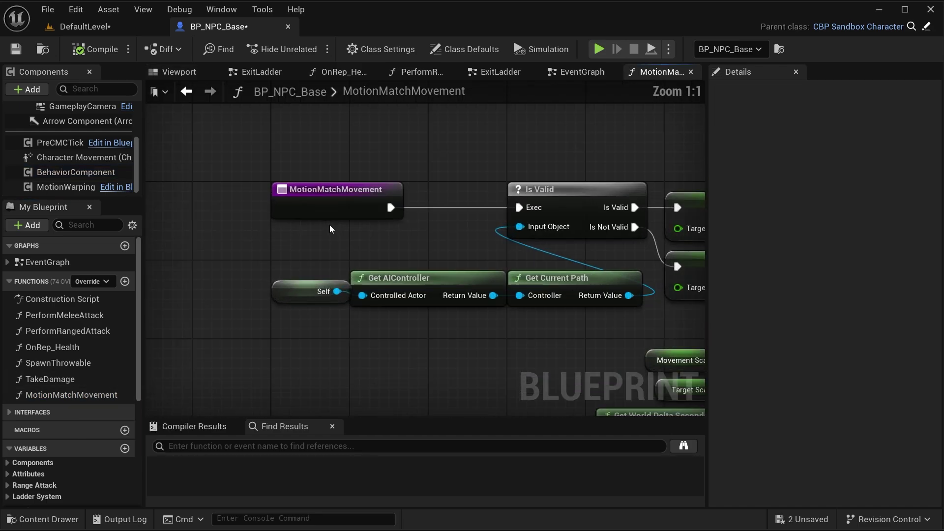
click(368, 218)
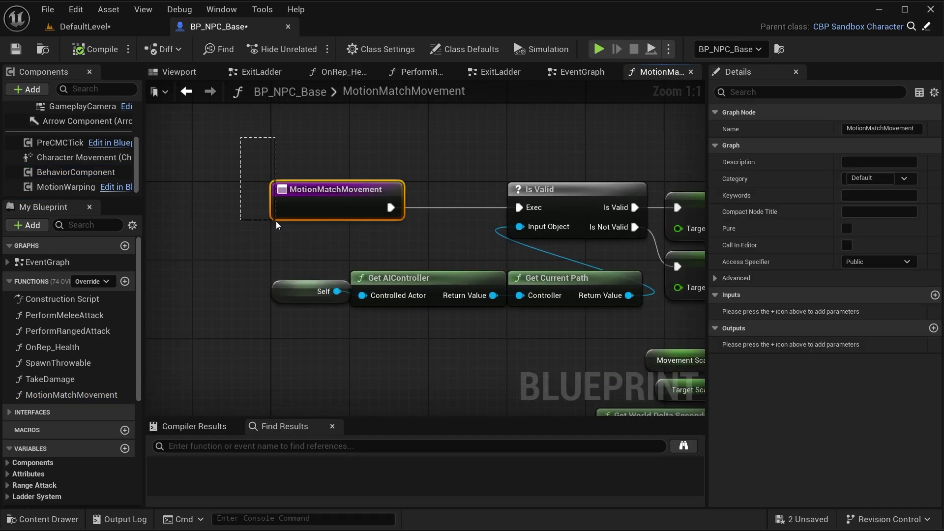
drag(276, 220, 402, 287)
drag(465, 378, 511, 388)
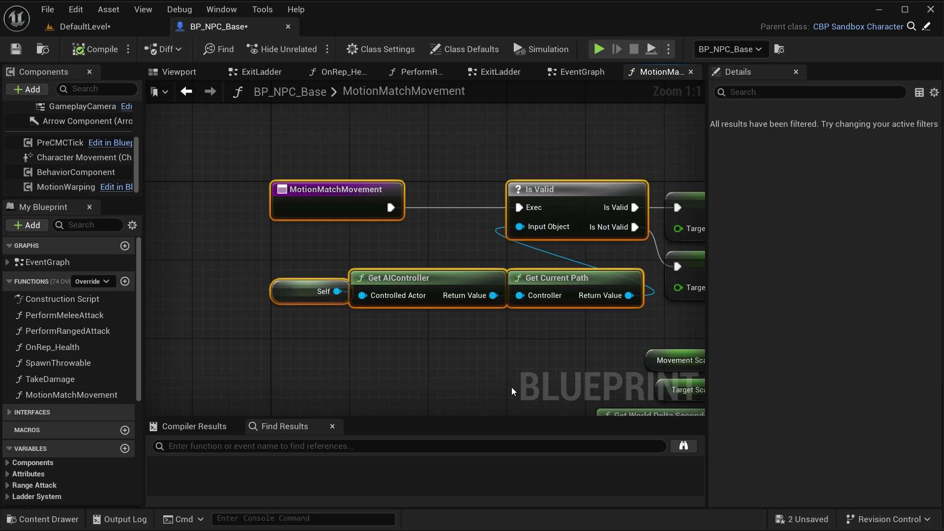
click(479, 370)
right_drag(479, 370, 403, 352)
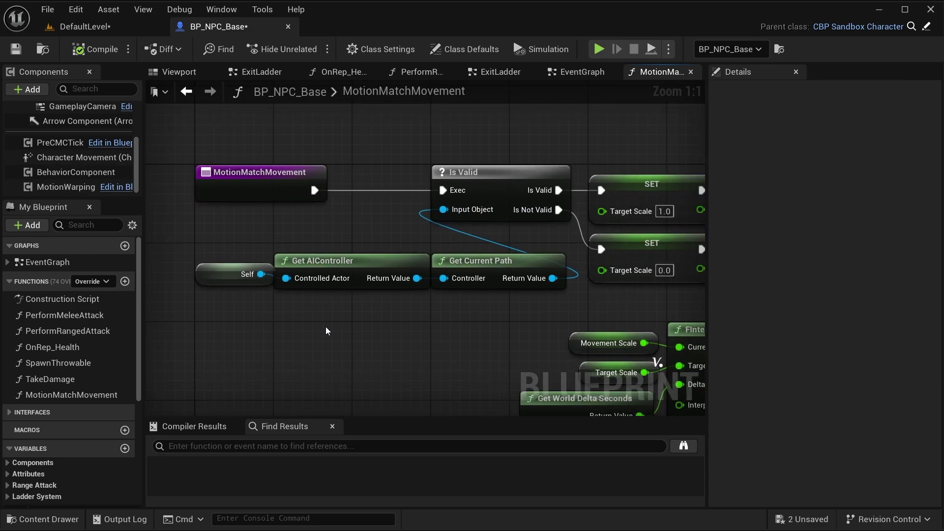
- Examine how MotionMatchMovement sets the local TargetScale variable and interpolates the MovementScale variable toward it
right_drag(334, 320, 326, 254)
scroll(308, 285, down, 2)
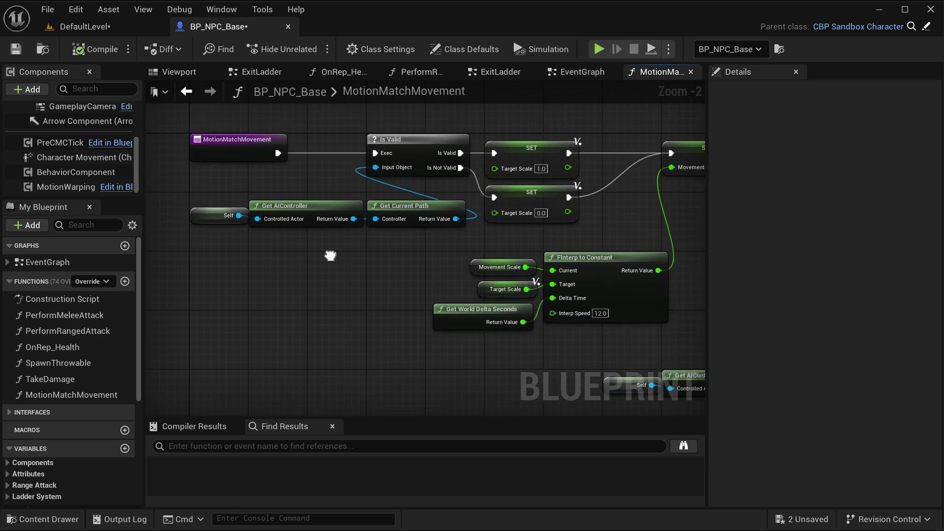
right_drag(345, 320, 295, 295)
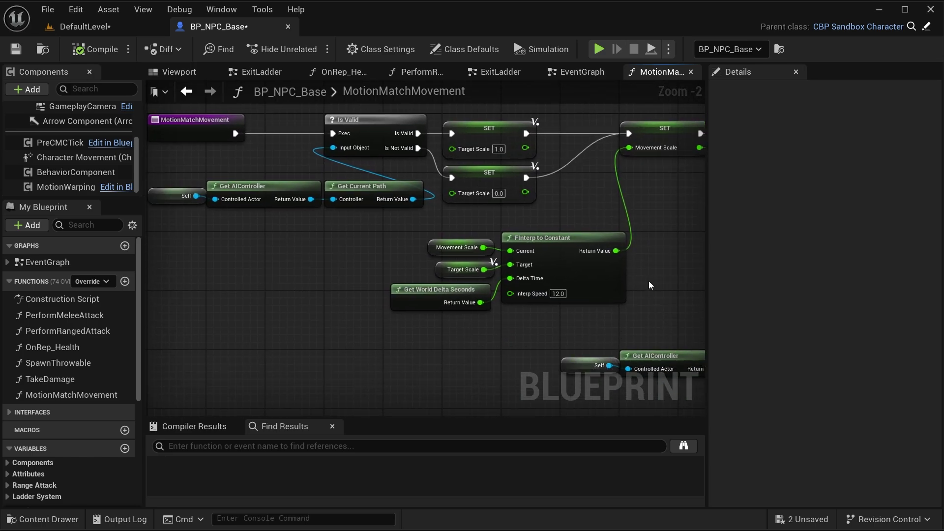
right_drag(662, 285, 246, 280)
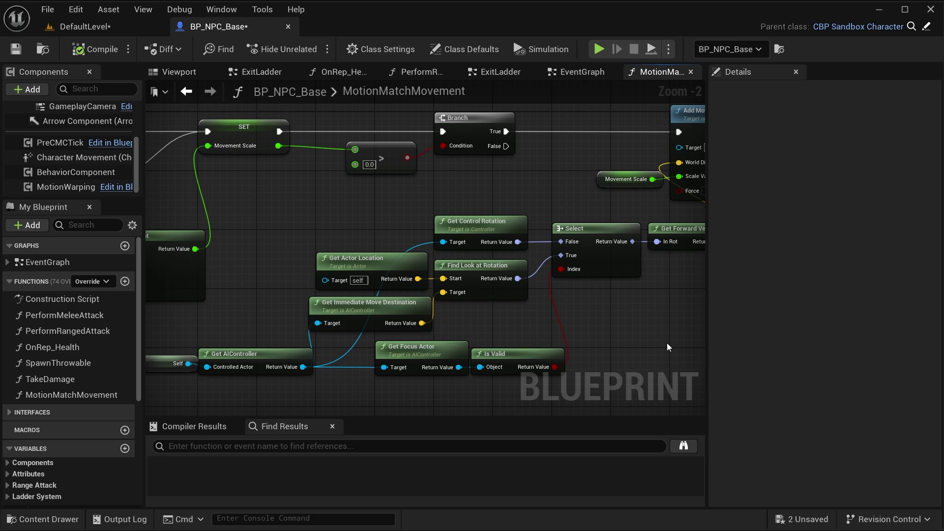
right_drag(667, 344, 507, 345)
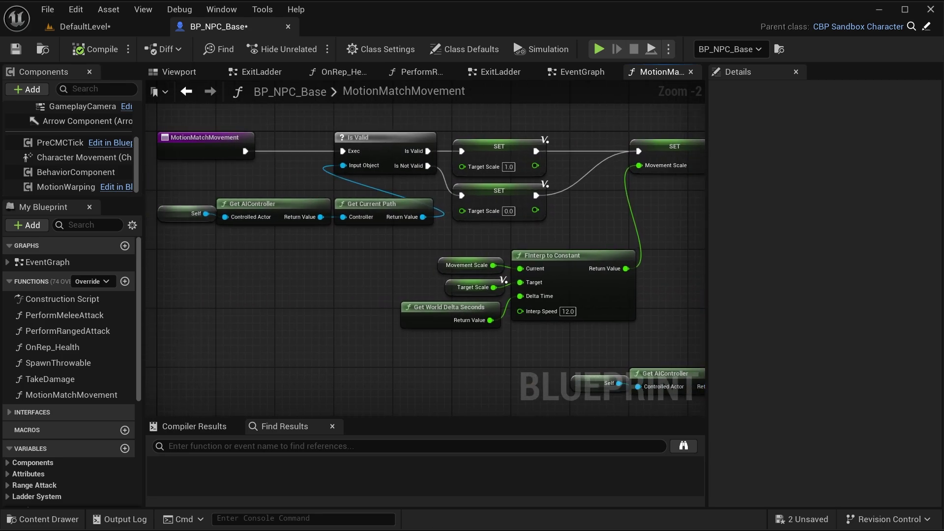
right_drag(578, 231, 523, 152)
click(522, 152)
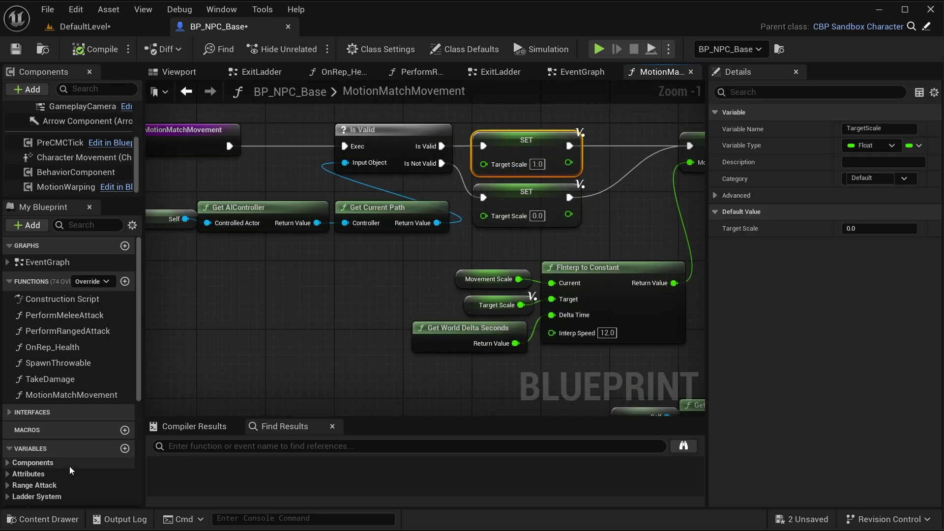
scroll(69, 466, down, 5)
click(10, 499)
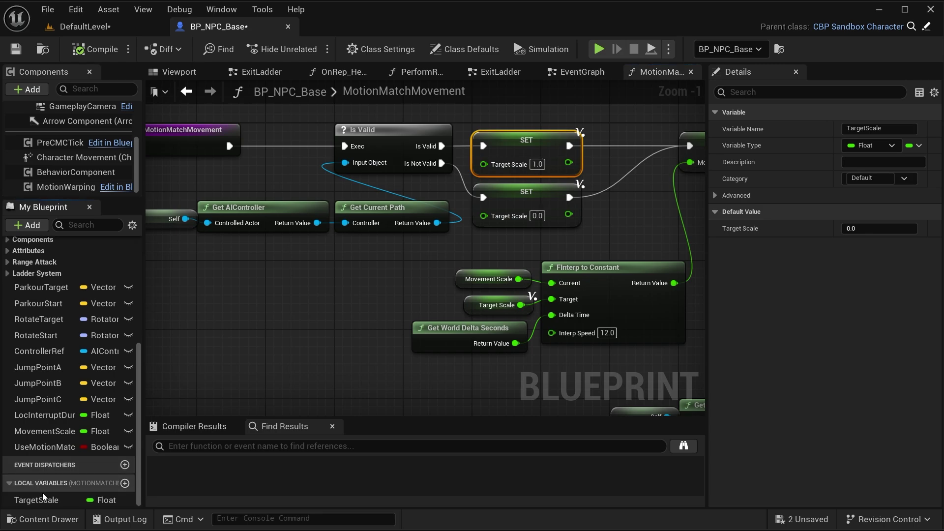
right_drag(431, 279, 242, 311)
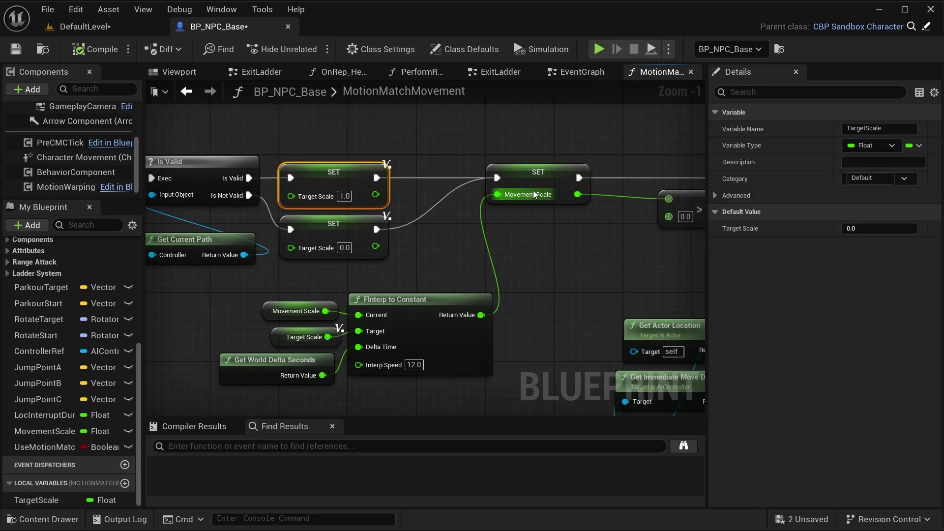
click(520, 191)
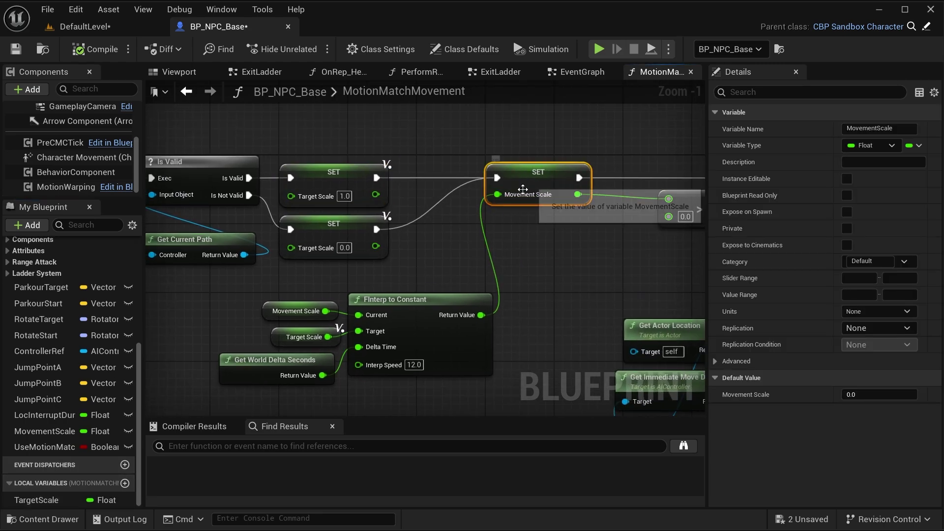
click(49, 431)
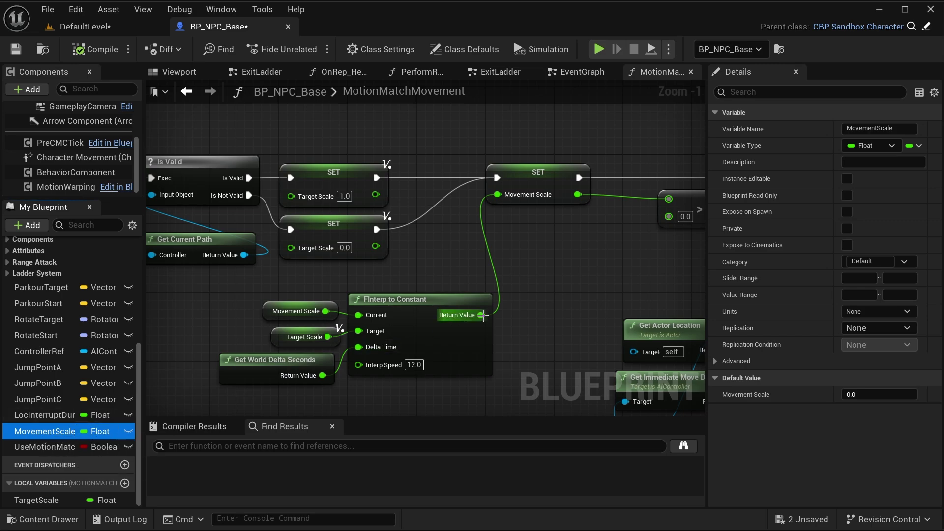
- Examine the MovementScale branch and the AI controller nodes that supply the movement rotation in MotionMatchMovement
right_drag(617, 269, 422, 235)
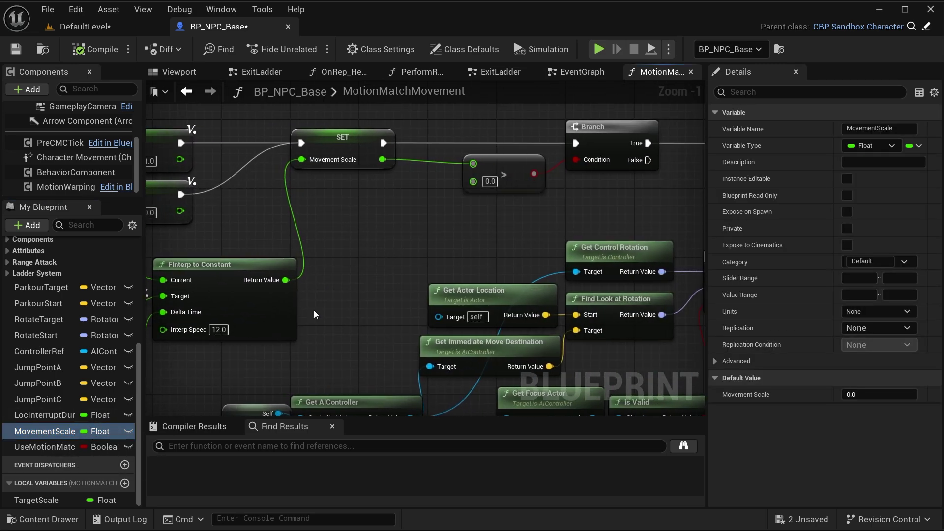
scroll(391, 296, down, 2)
right_drag(364, 243, 252, 239)
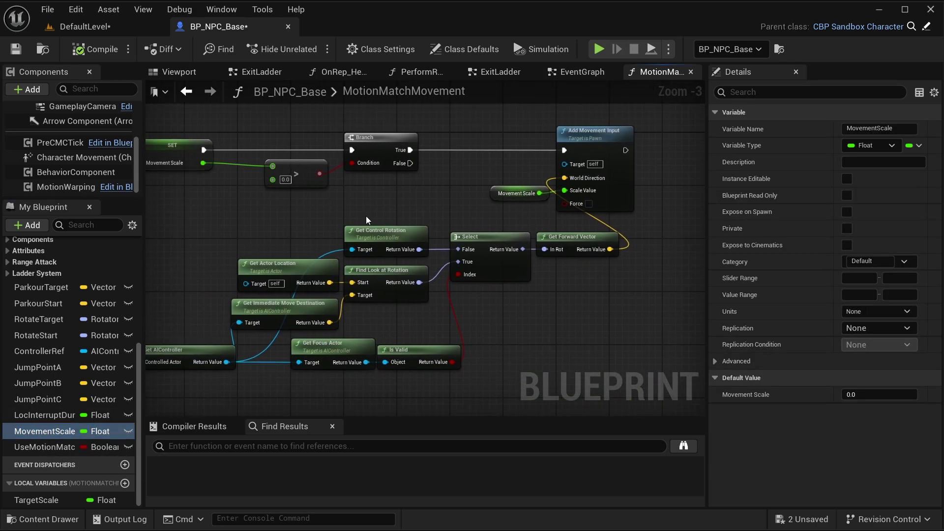
right_drag(366, 217, 638, 227)
right_drag(369, 129, 593, 132)
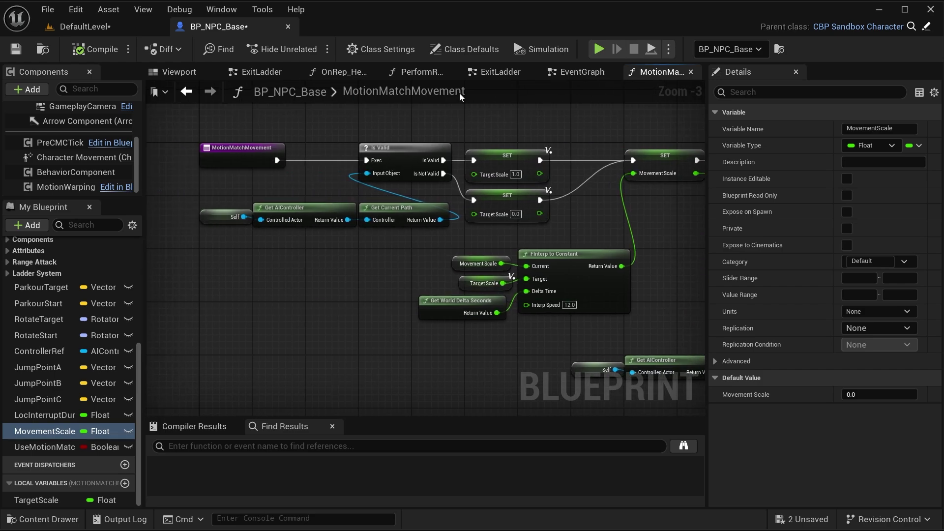
right_drag(582, 340, 287, 315)
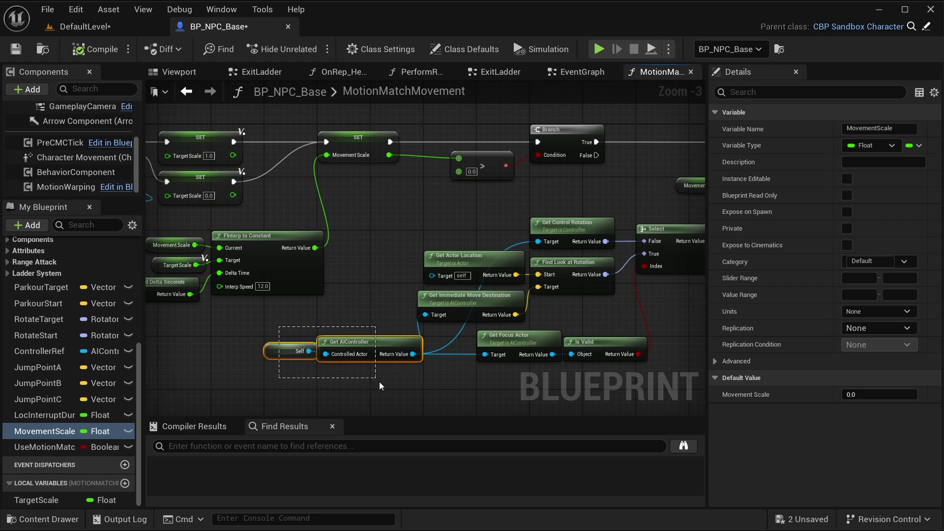
drag(379, 382, 381, 384)
click(406, 234)
- Examine the Add Movement Input node and the world direction and scale values feeding it
right_drag(453, 204, 253, 253)
scroll(639, 190, up, 3)
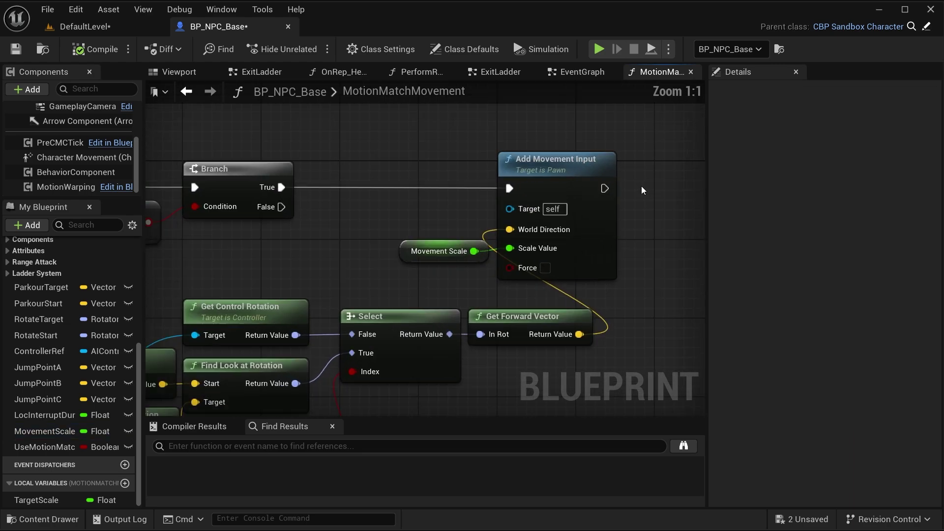
click(563, 168)
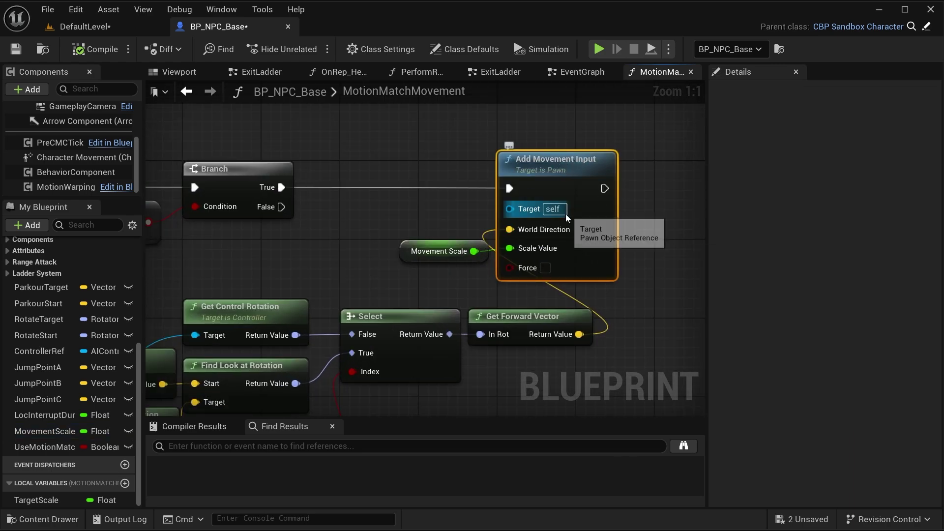
click(410, 219)
scroll(447, 213, down, 4)
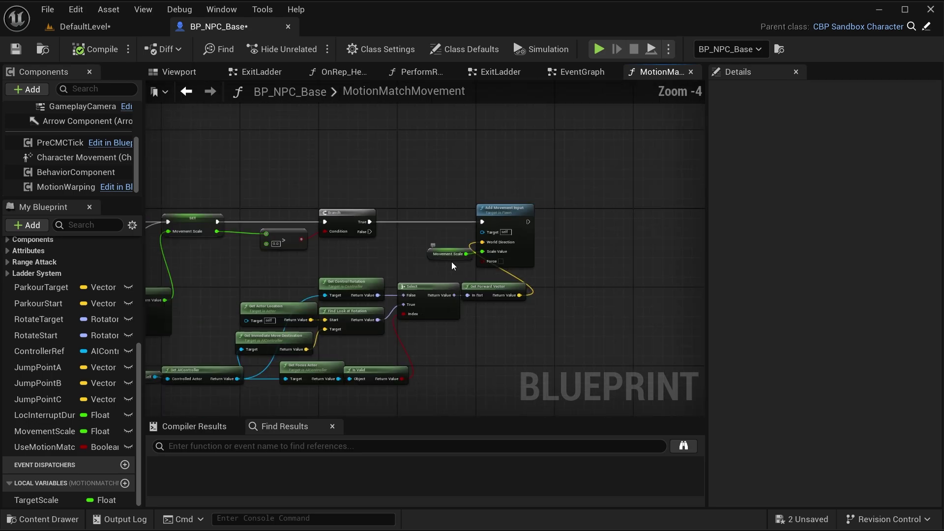
right_drag(452, 262, 305, 259)
scroll(459, 248, up, 3)
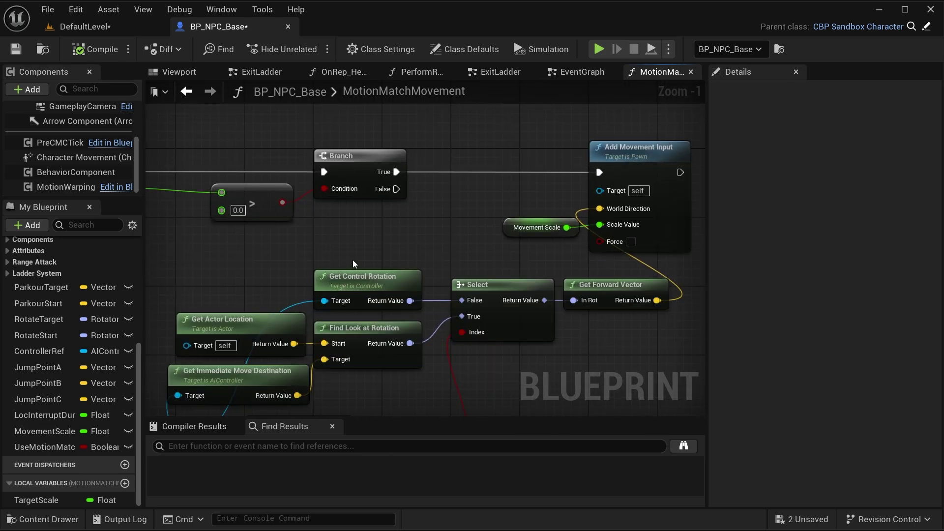
- In BP_NPC_Base's EventGraph, enable the default value of the UseMotionMatching variable used by the Event Tick branch, and compile the blueprint
click(577, 76)
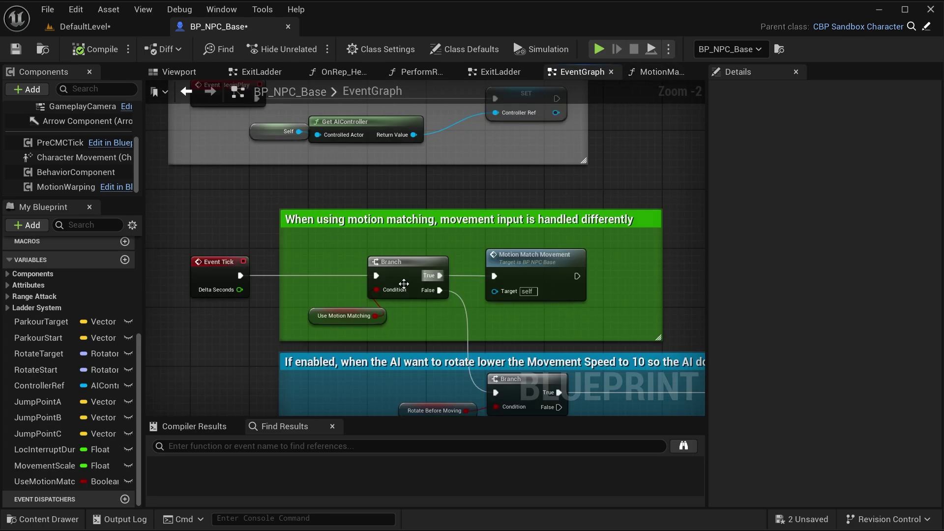
scroll(255, 340, up, 2)
right_drag(255, 341, 198, 311)
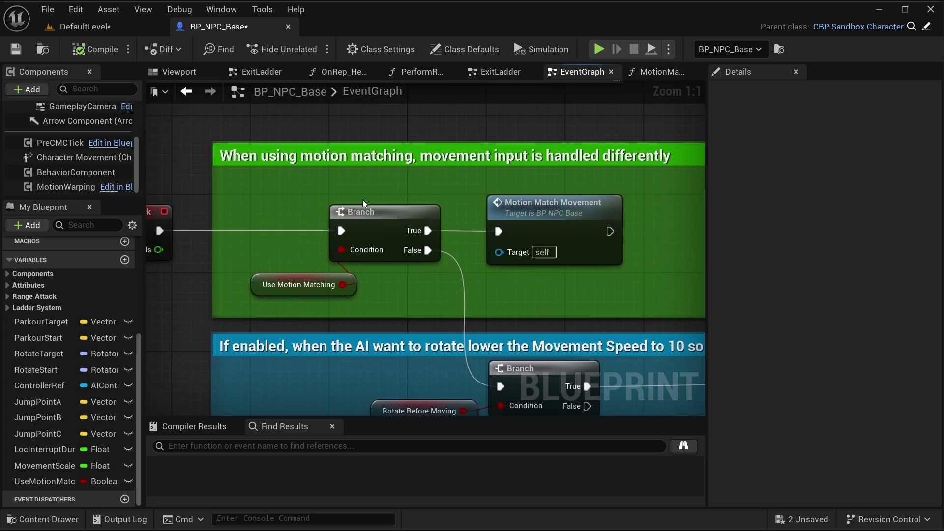
right_drag(225, 125, 286, 132)
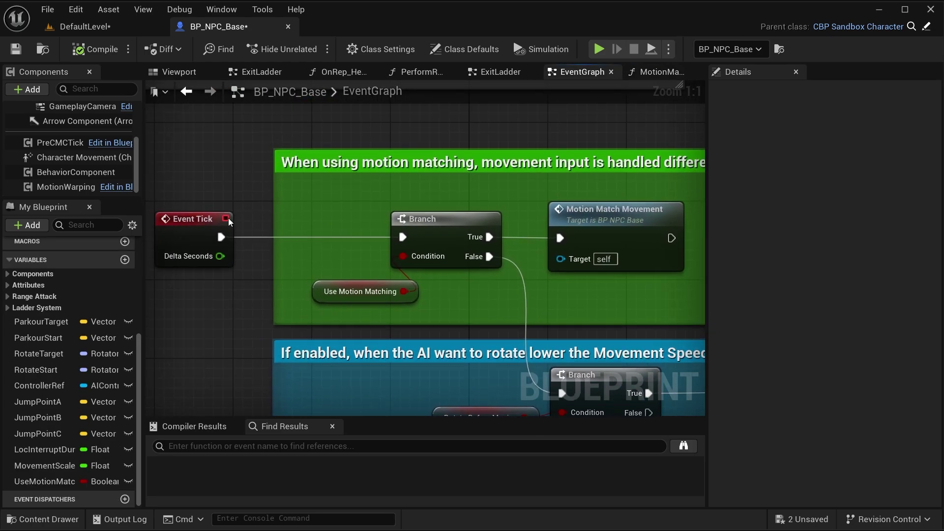
scroll(244, 309, down, 1)
right_drag(308, 163, 321, 151)
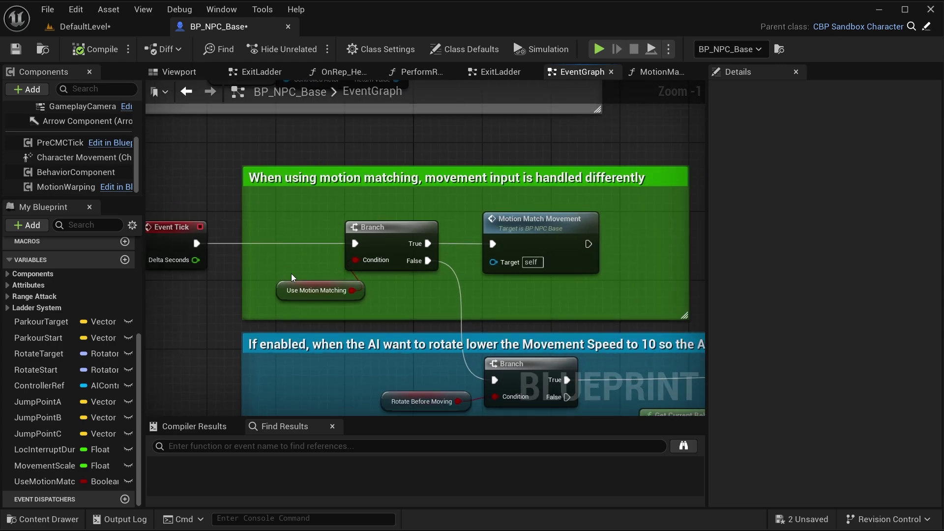
click(290, 294)
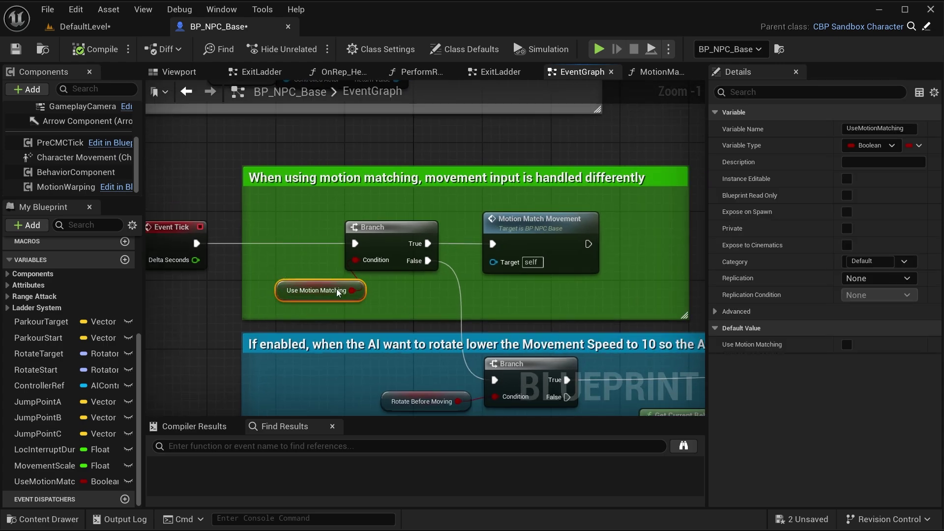
click(533, 245)
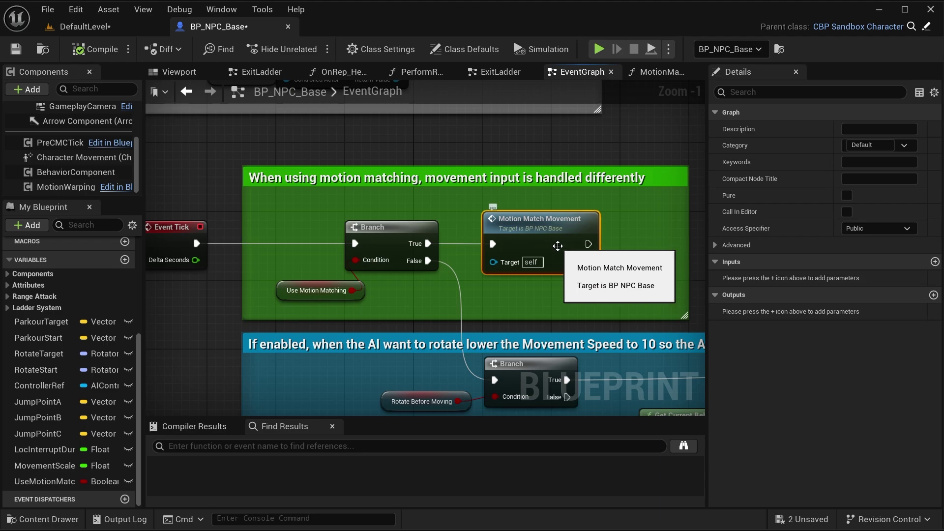
click(281, 292)
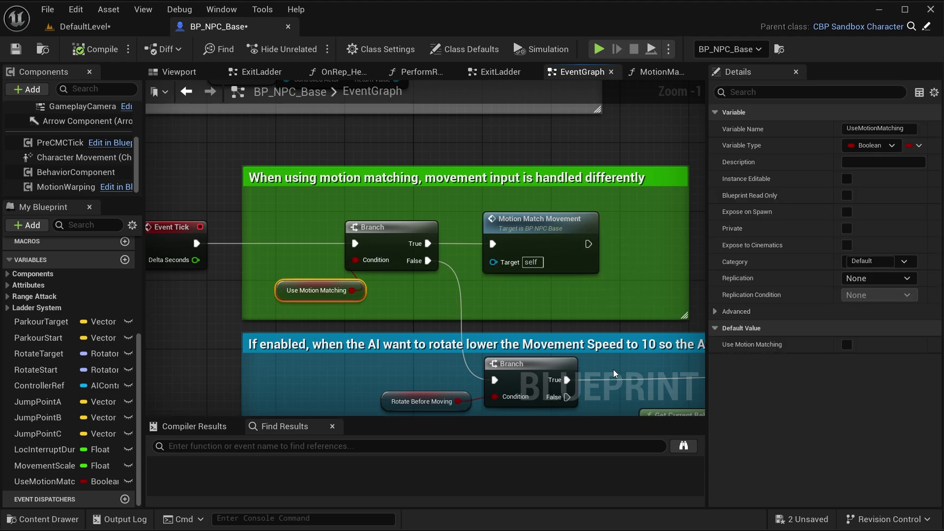
click(847, 344)
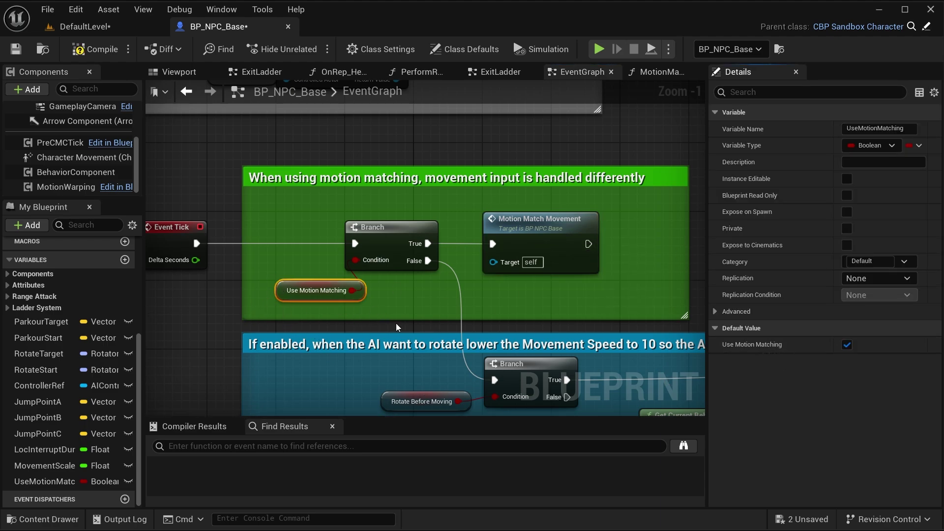
click(101, 50)
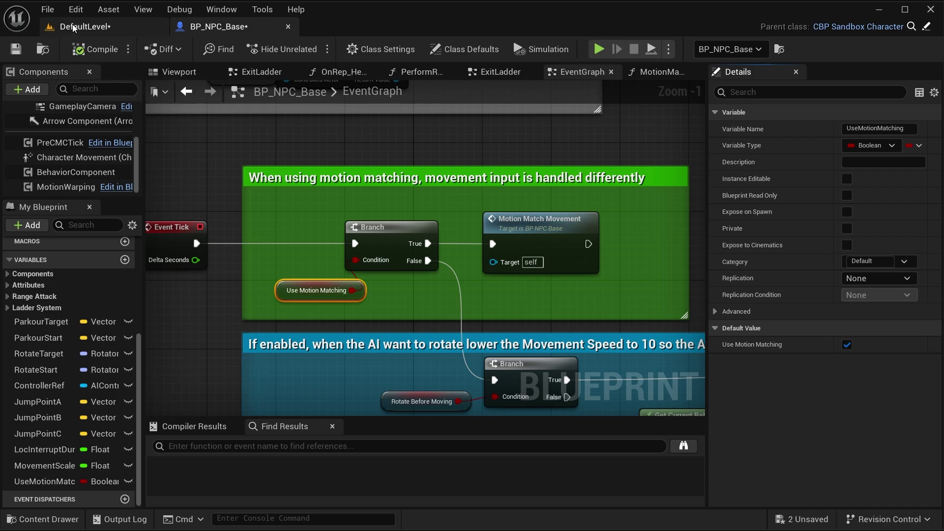
- Play-test DefaultLevel and run the player character after the NPC to observe its motion-matched roaming
click(87, 27)
click(309, 48)
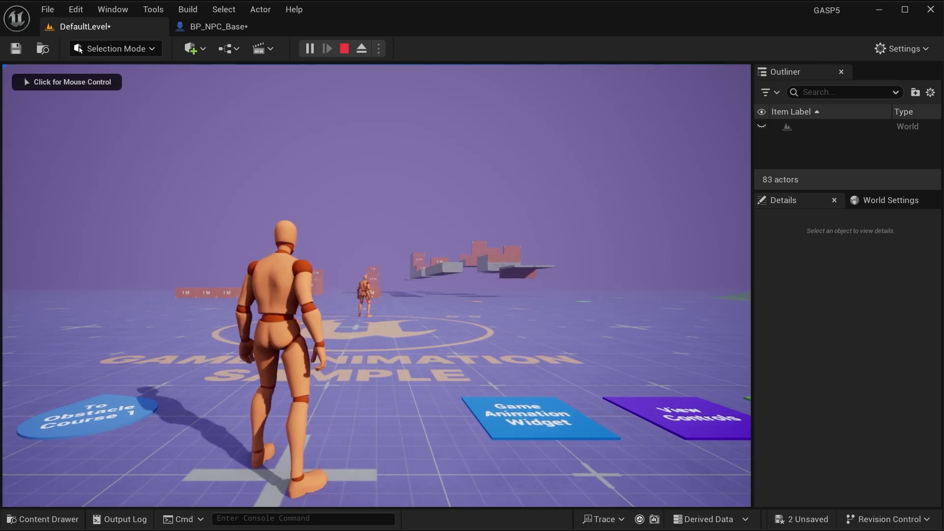
click(405, 230)
key(w)
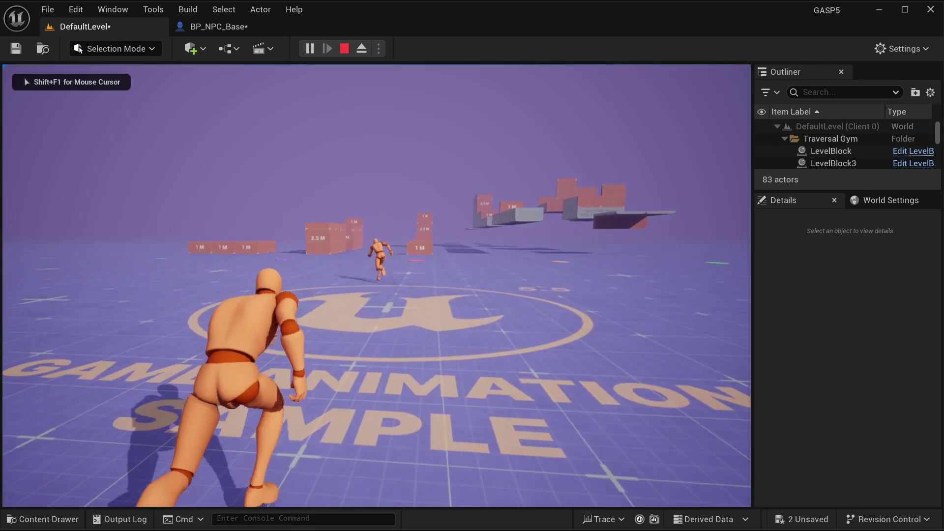
key(w)
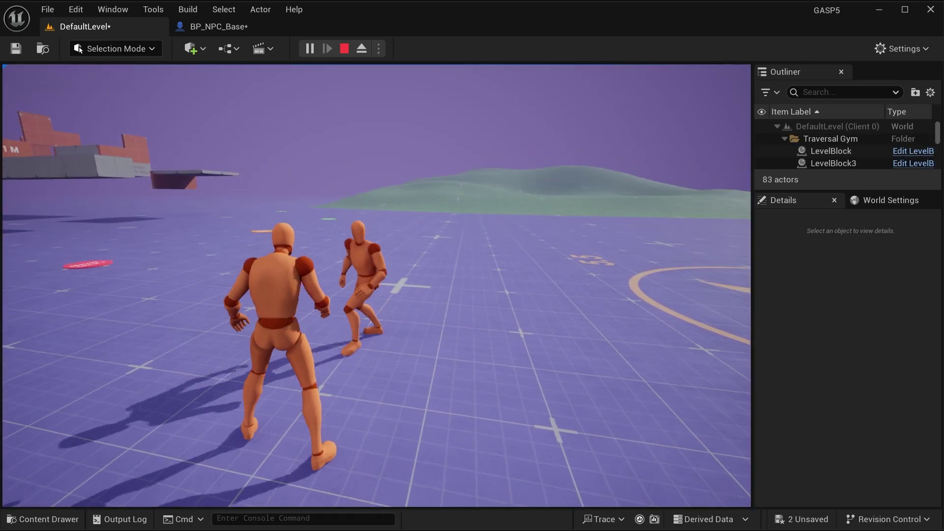
key(w)
key(w)
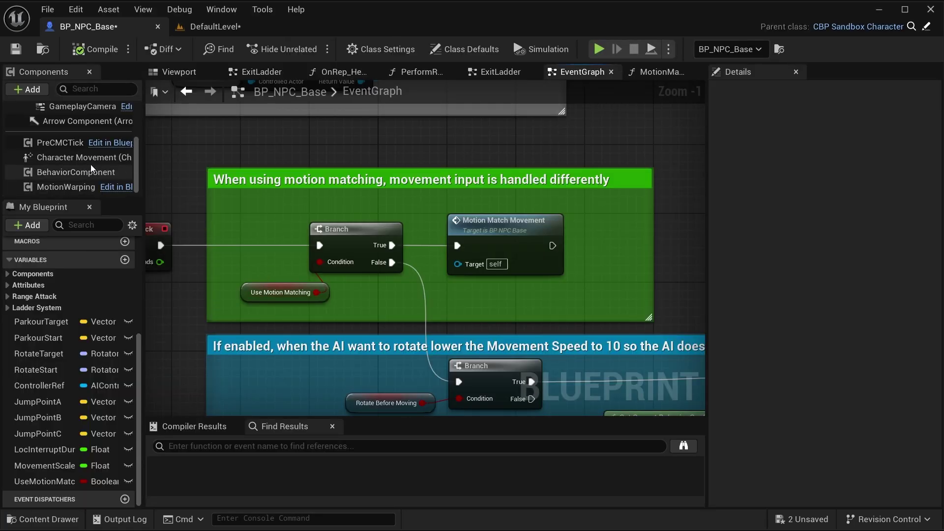
- In BP_NPC_Base's EventGraph, add the node chain that compares Last Speed with the current behavior's Movement Speed and updates the Character Input State
click(79, 172)
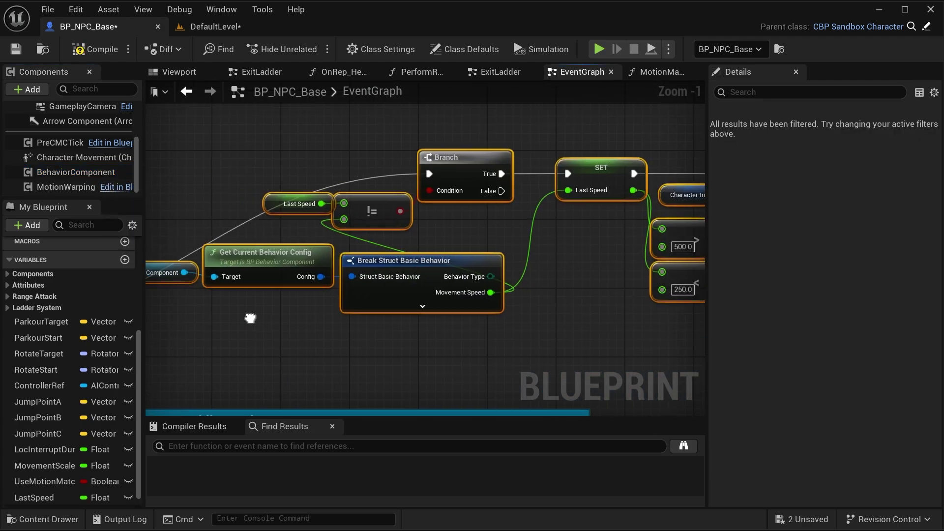
click(347, 340)
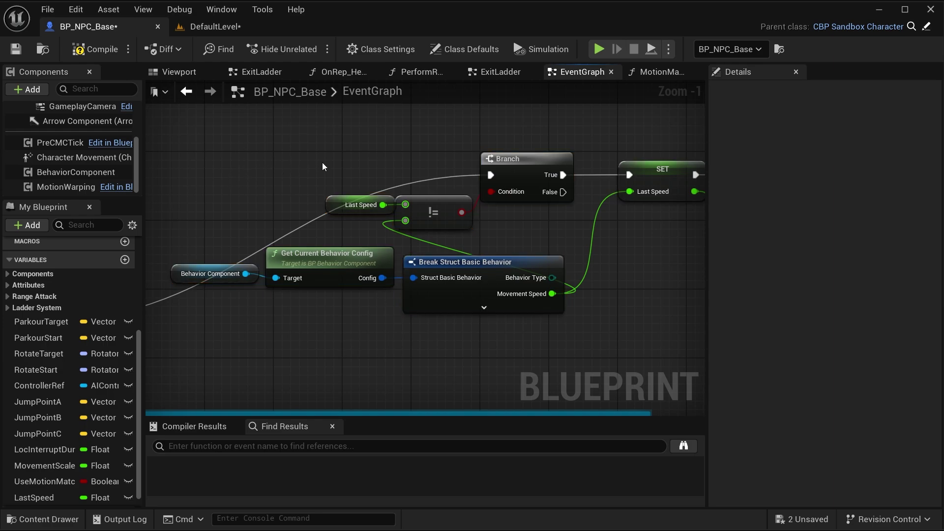
right_drag(627, 264, 51, 297)
right_drag(235, 215, 651, 286)
right_drag(584, 261, 597, 258)
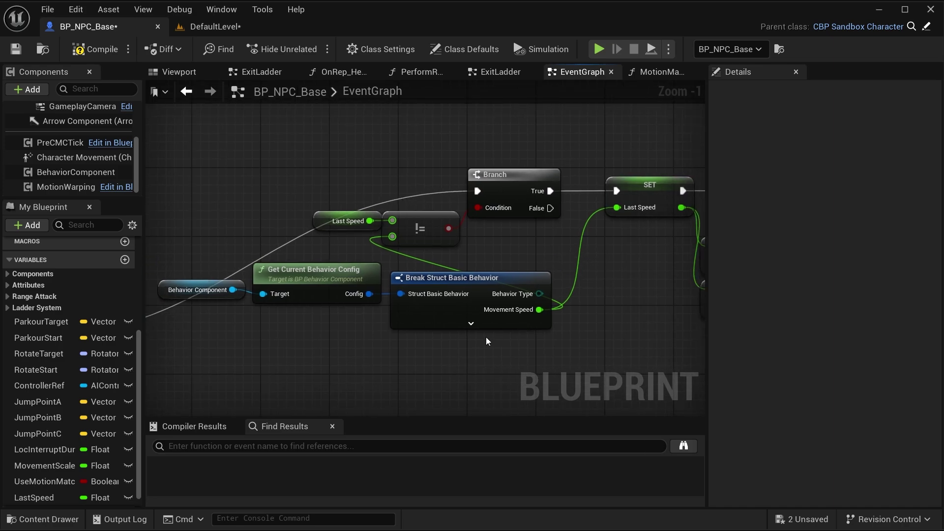
- Examine the Get Current Behavior Config nodes, the Last Speed inequality check and the SET node that stores the Movement Speed
drag(550, 349, 217, 279)
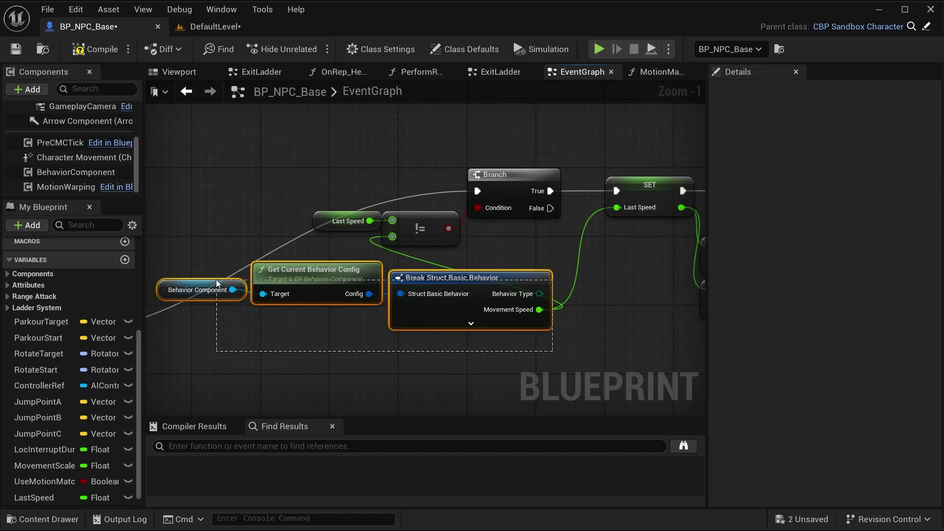
right_drag(467, 335, 503, 326)
click(548, 270)
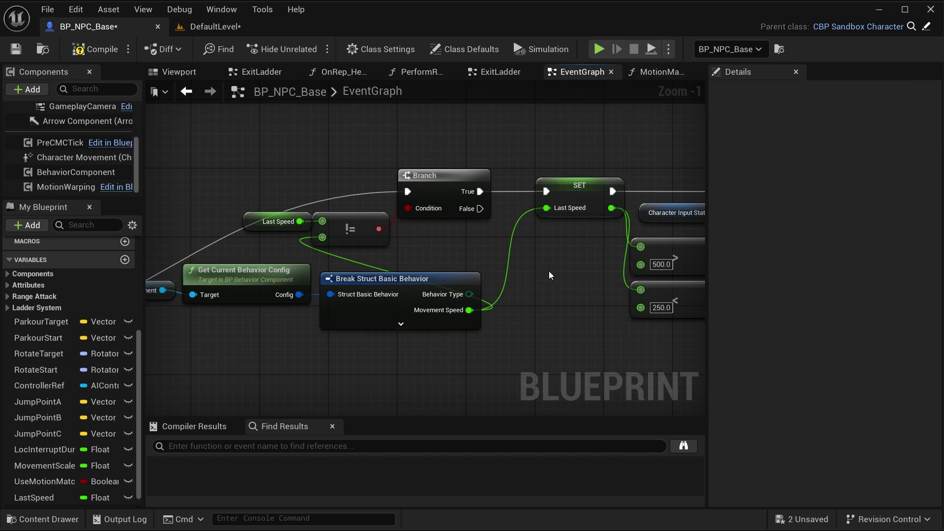
right_drag(559, 278, 533, 291)
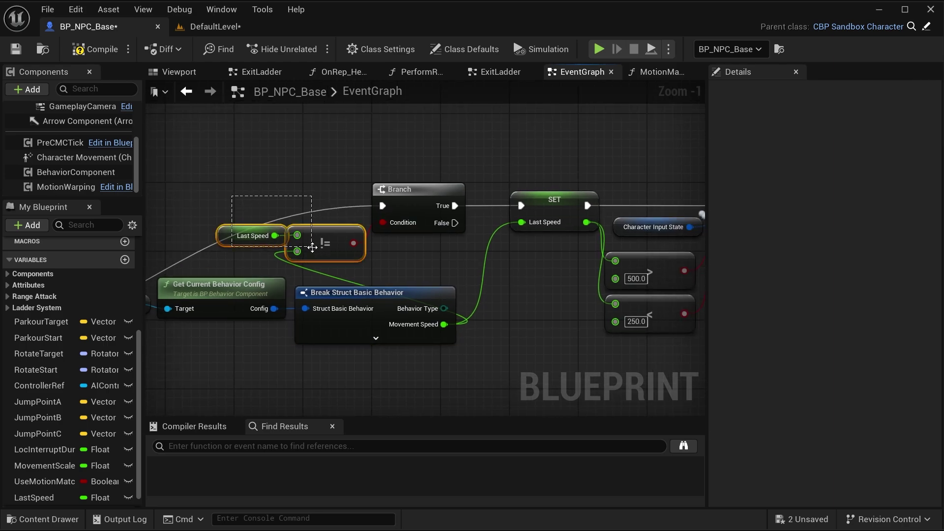
drag(313, 248, 312, 247)
click(536, 279)
right_drag(535, 279, 323, 270)
click(521, 214)
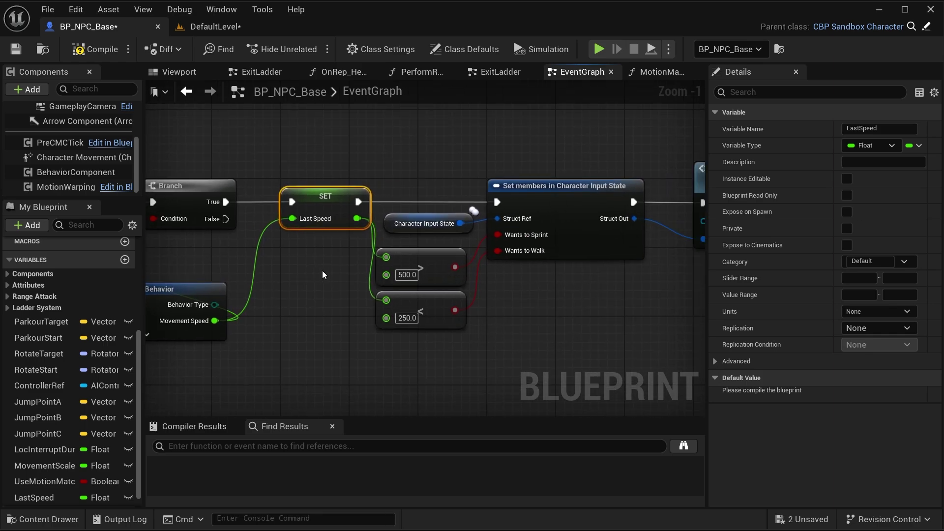
- Examine the greater-than-500 and less-than-250 comparisons feeding Wants to Sprint and Wants to Walk, and the Update Input State Server call
scroll(525, 269, up, 1)
click(400, 257)
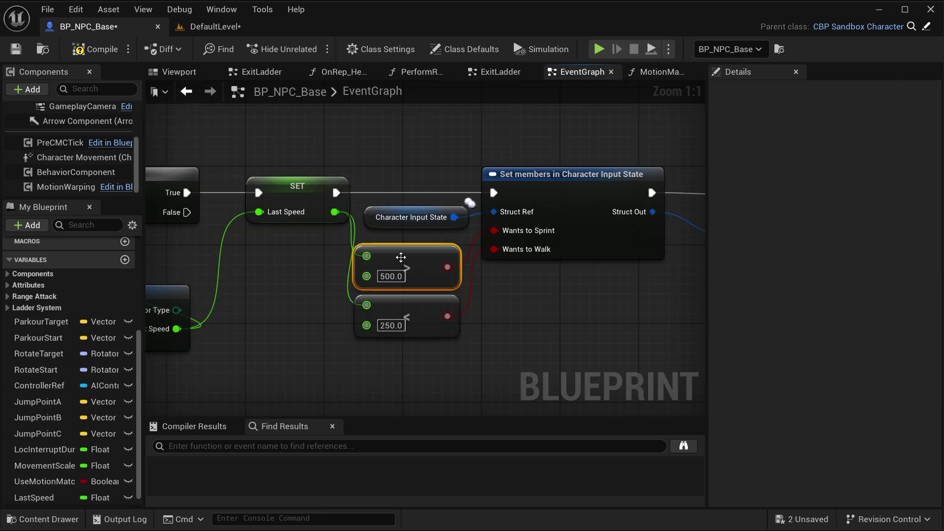
right_drag(551, 269, 510, 270)
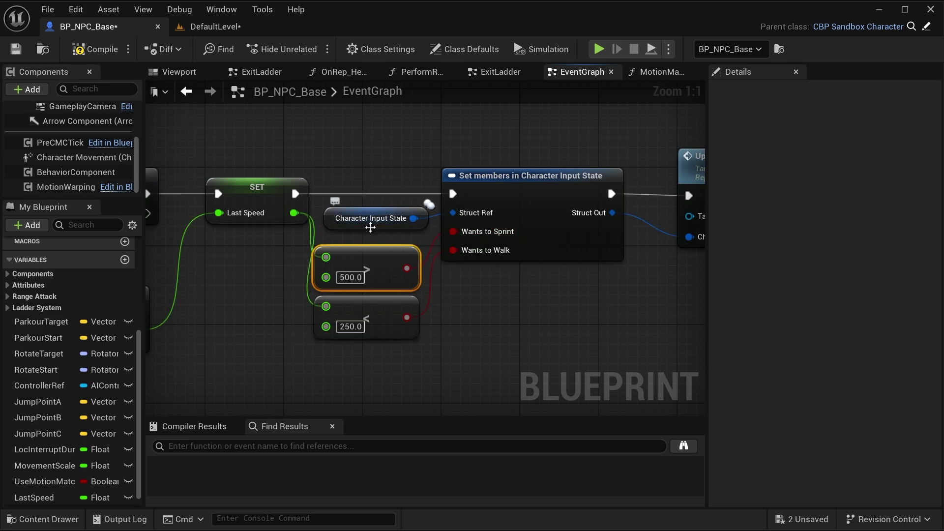
click(370, 227)
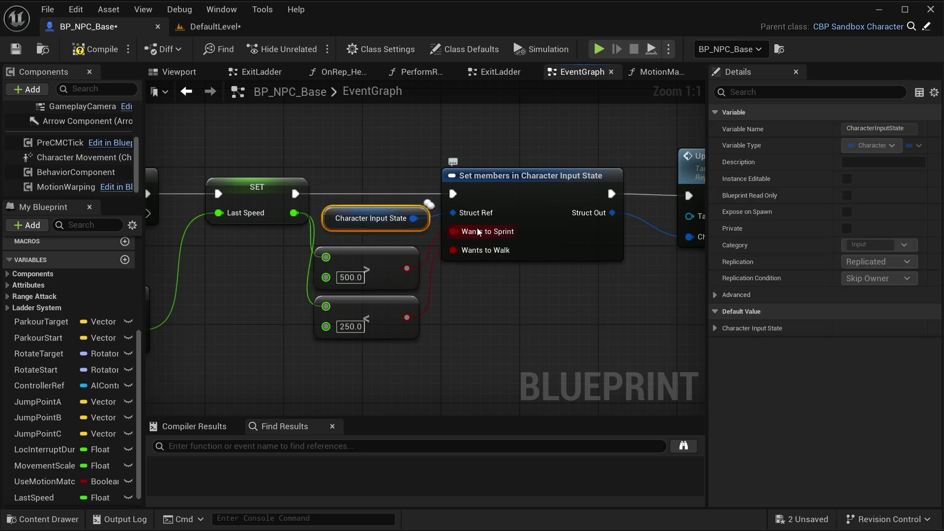
click(368, 330)
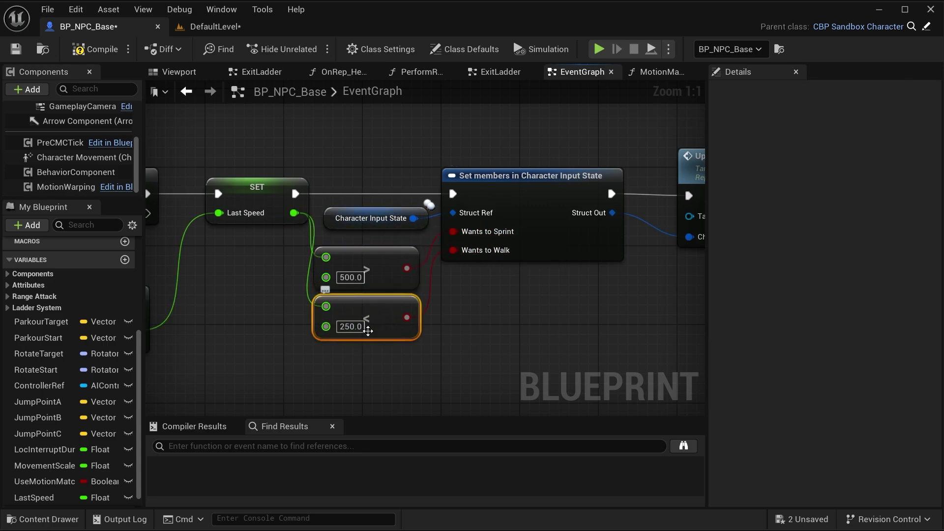
click(408, 353)
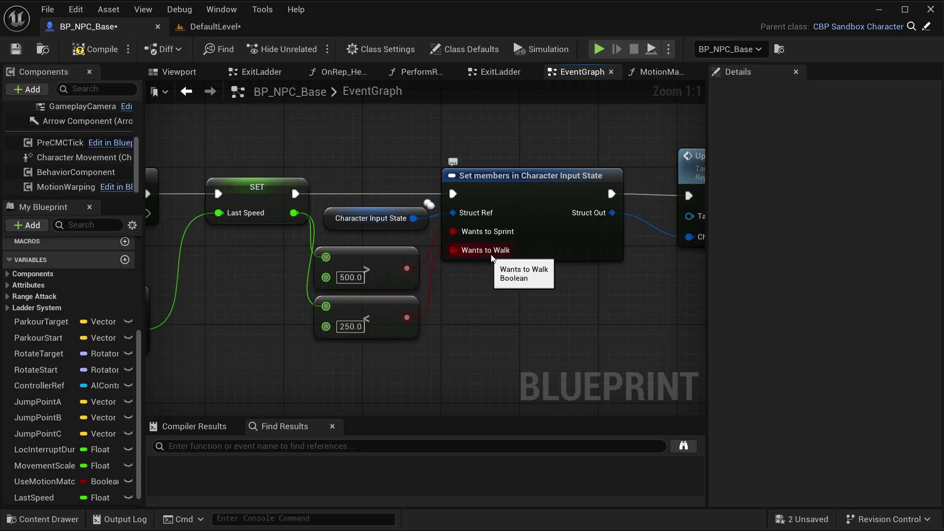
right_drag(554, 276, 368, 288)
click(552, 189)
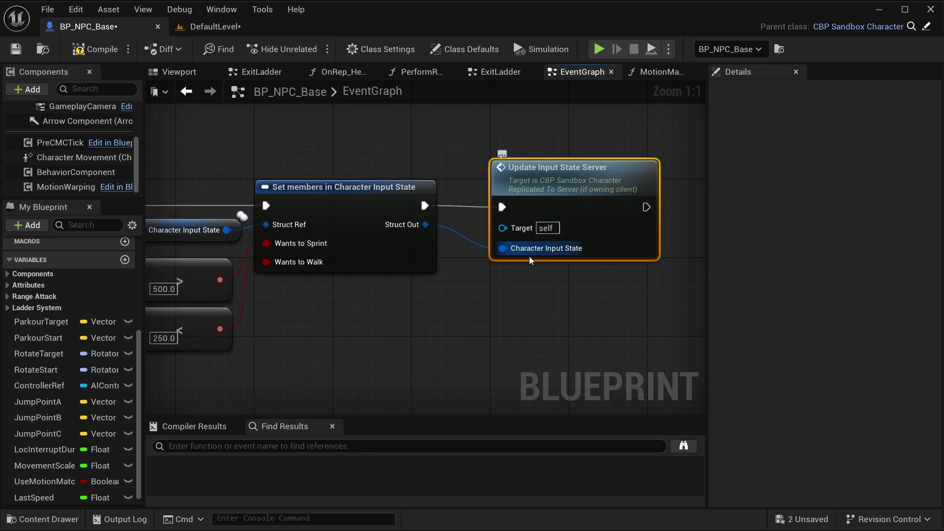
click(462, 306)
- Review the whole speed-change chain from the Last Speed Branch through to the Update Input State Server node
scroll(420, 318, down, 1)
right_drag(420, 313, 704, 305)
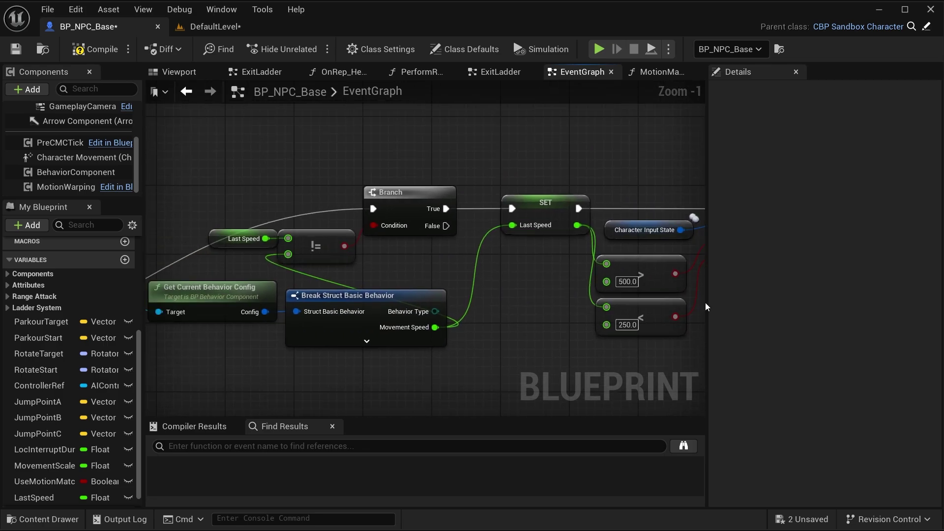
scroll(372, 213, up, 1)
drag(227, 158, 428, 271)
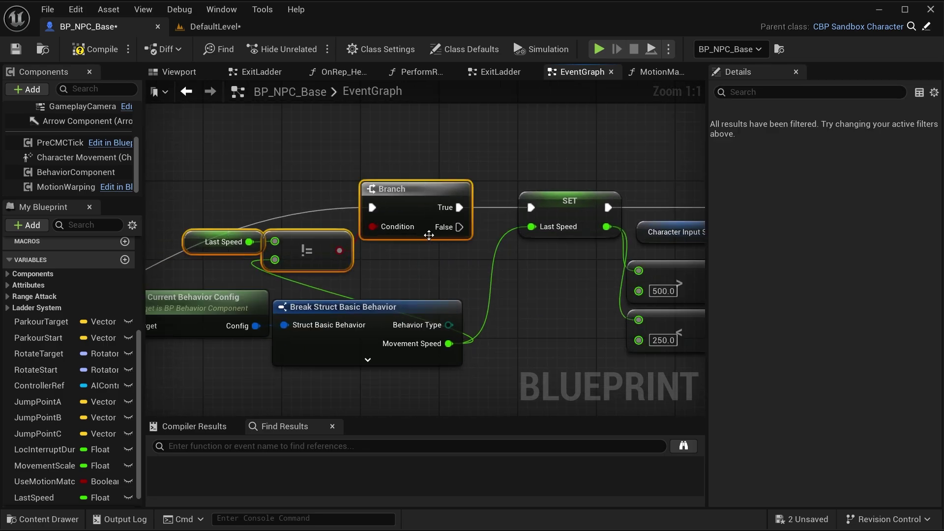
click(450, 260)
right_drag(582, 278, 75, 276)
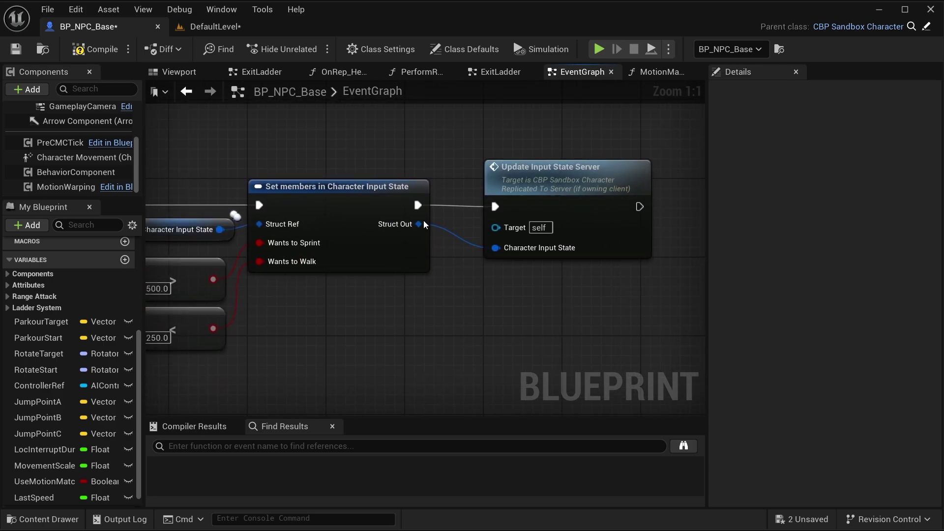
click(544, 255)
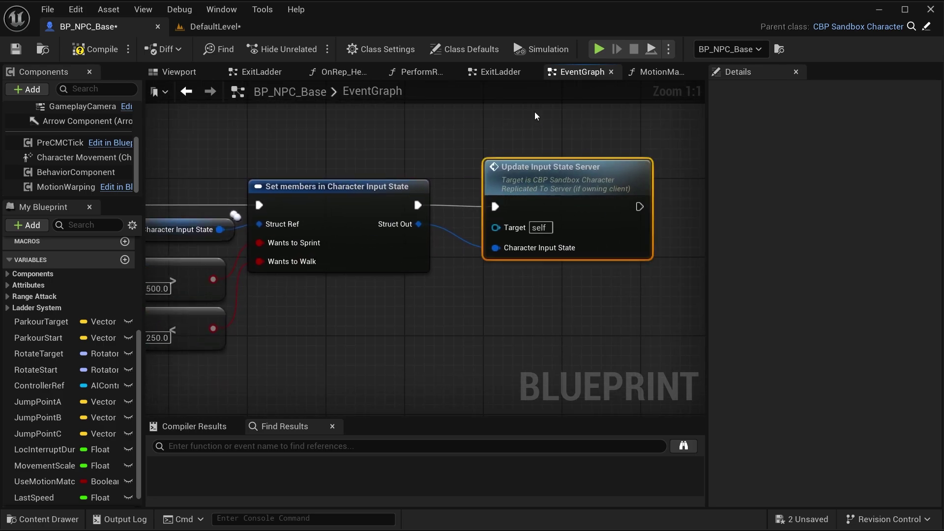
scroll(405, 329, down, 2)
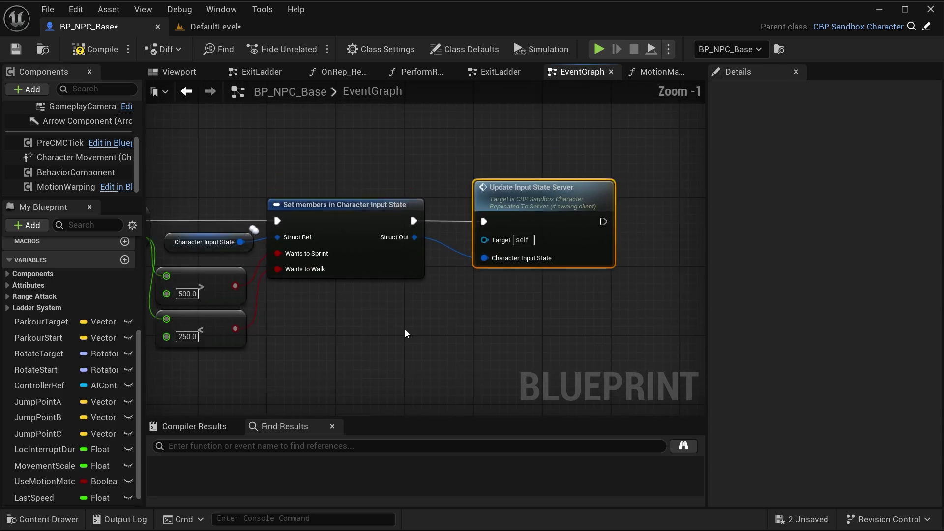
right_drag(363, 325, 567, 338)
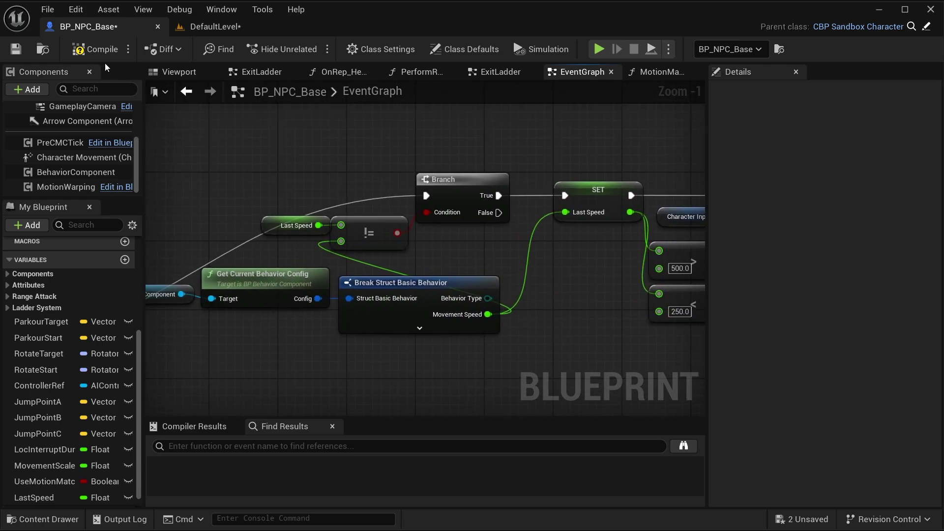
- Set the MovementSpeed in the BehaviorComponent's Idle Behavior Config to 200
click(60, 176)
scroll(823, 330, down, 12)
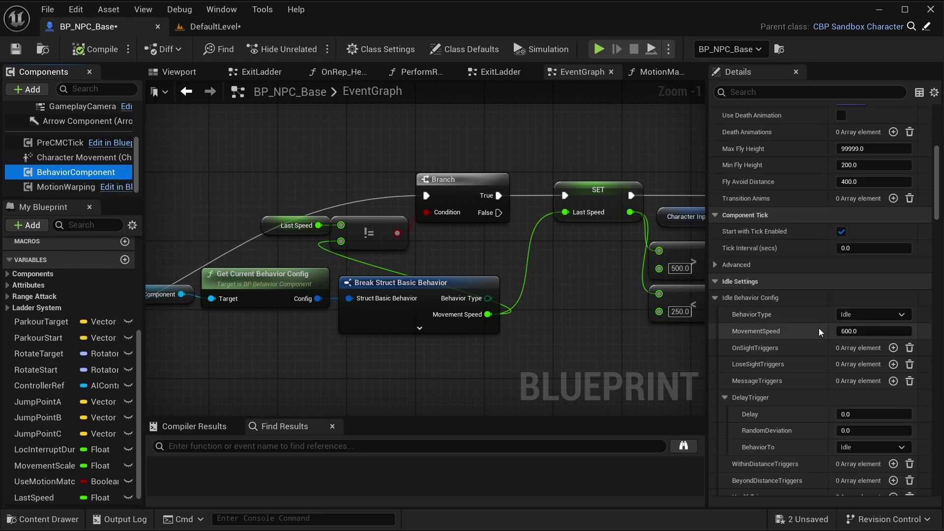
click(865, 234)
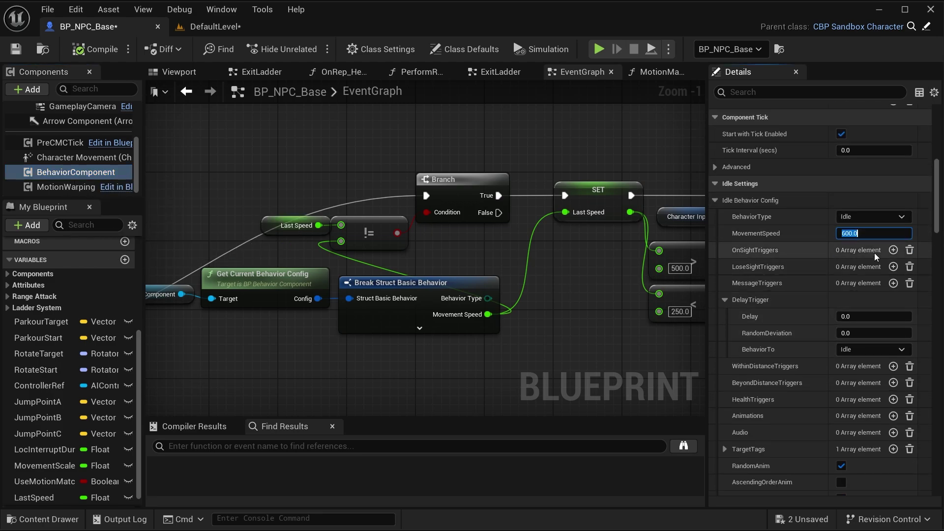
text(200)
key(Return)
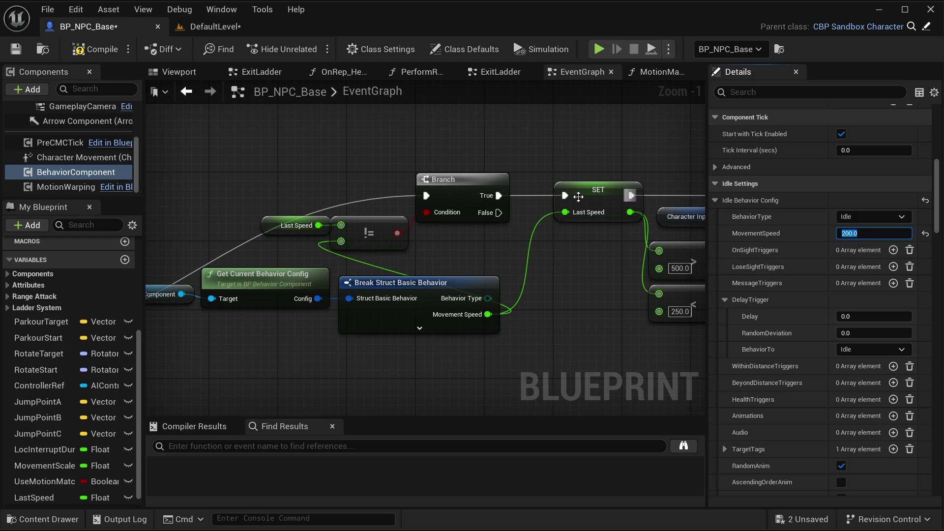
- Play-test DefaultLevel, follow the NPC to observe its gait at the reduced movement speed, and end the session
click(221, 25)
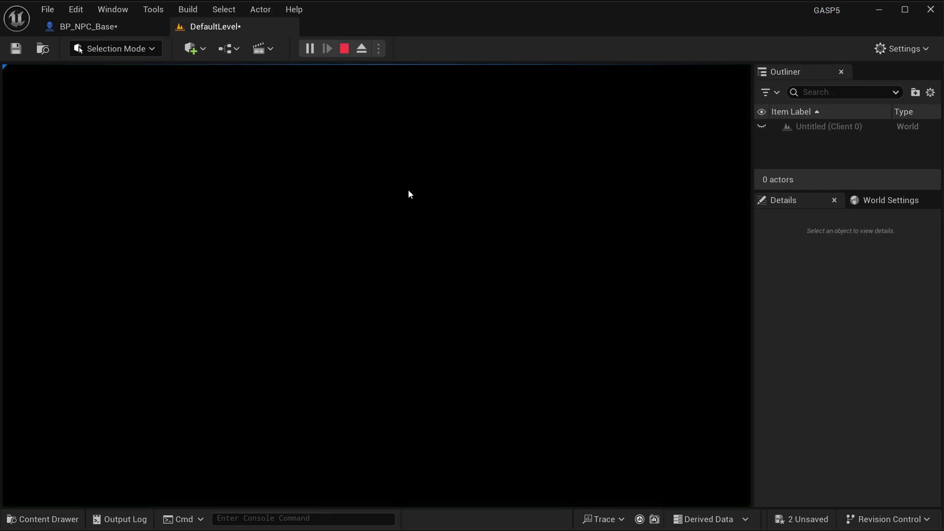
key(w)
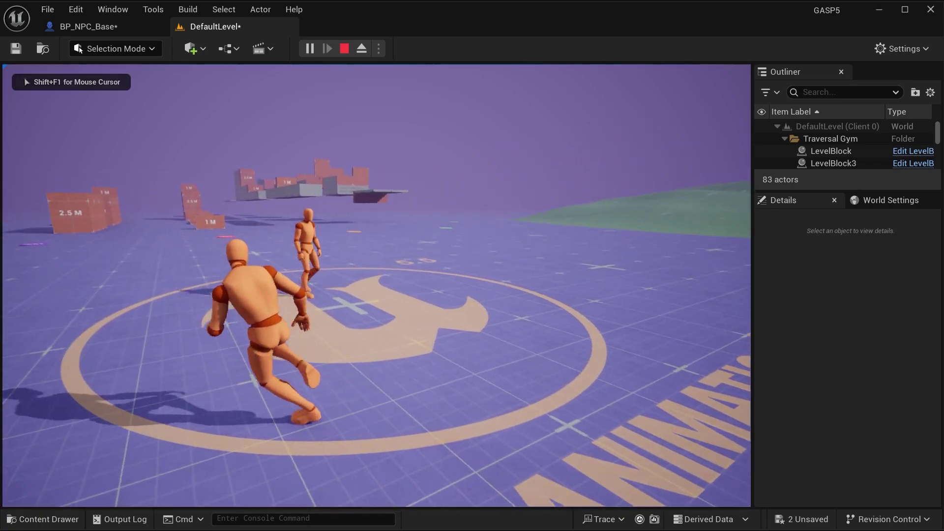
key(w)
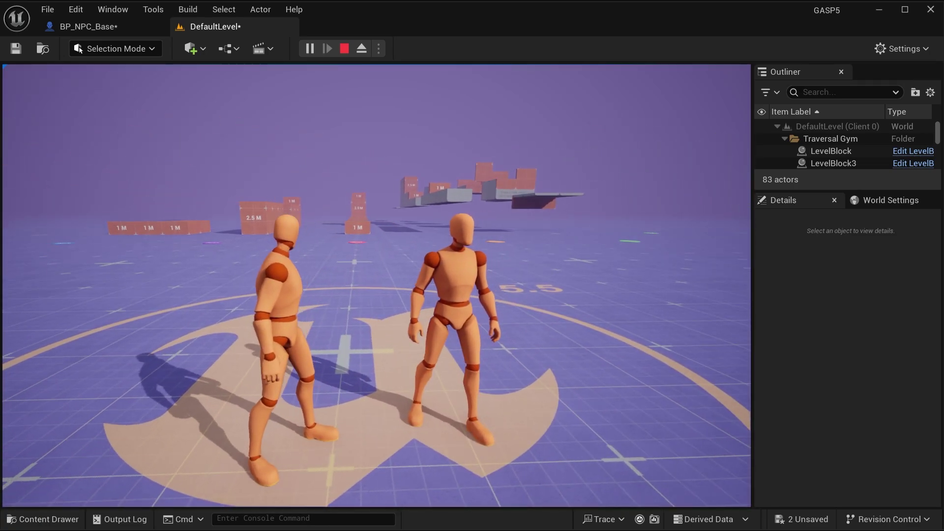
key(w)
key(w)
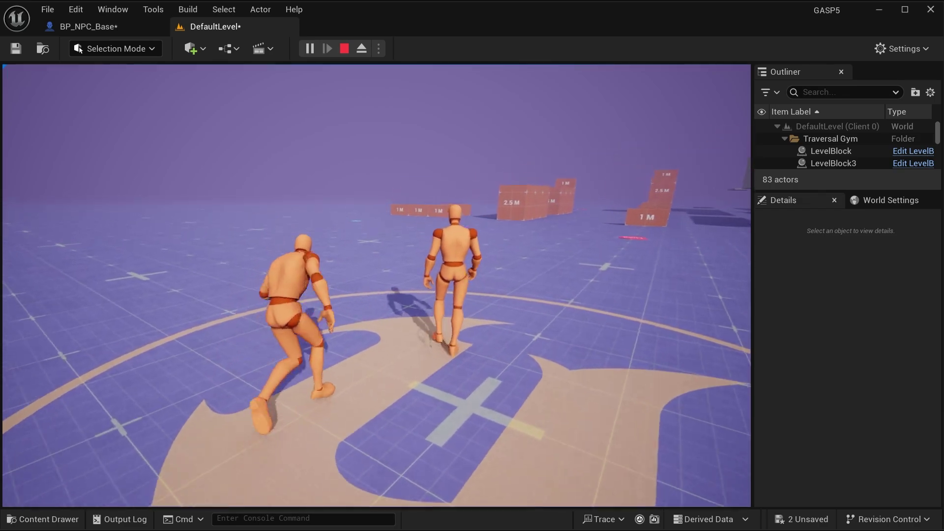
key(shift+F1)
key(Escape)
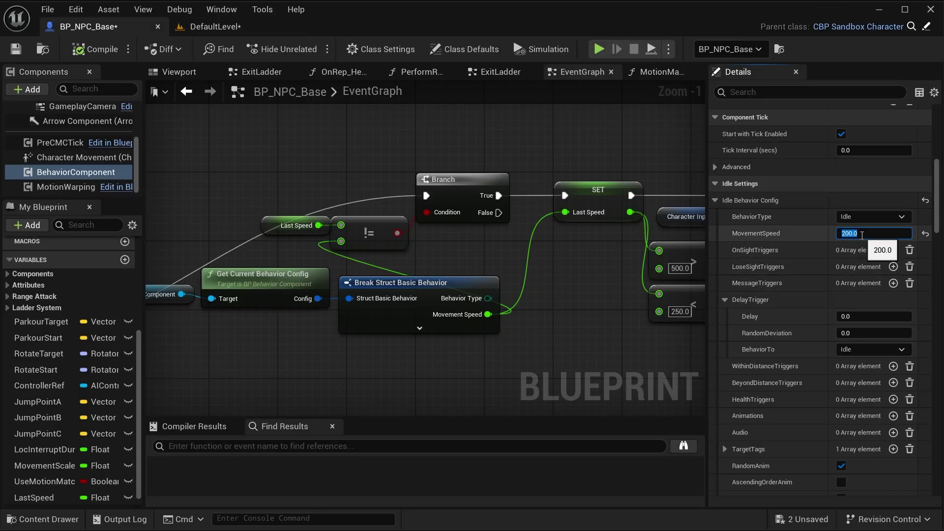
- Set the Idle Behavior Config's MovementSpeed to 600 in BP_NPC_Base and play-test the NPC in DefaultLevel
click(100, 57)
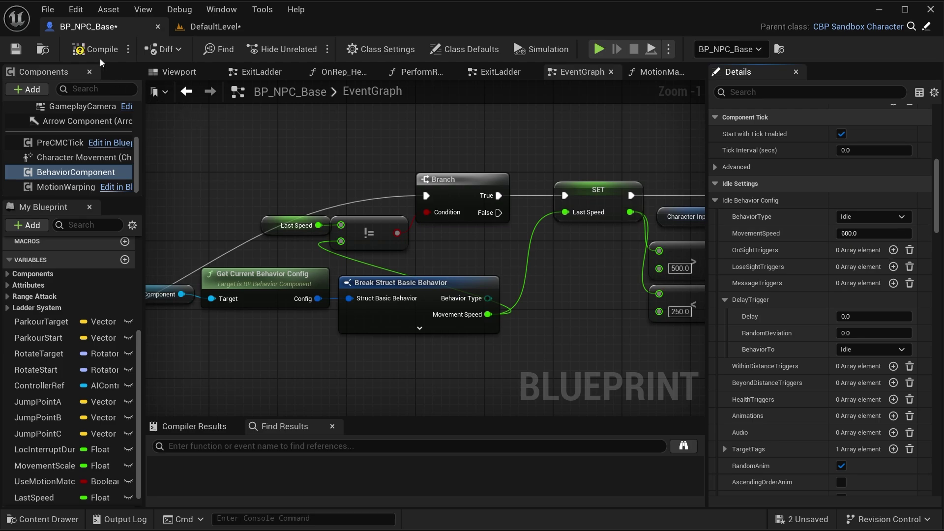
click(211, 27)
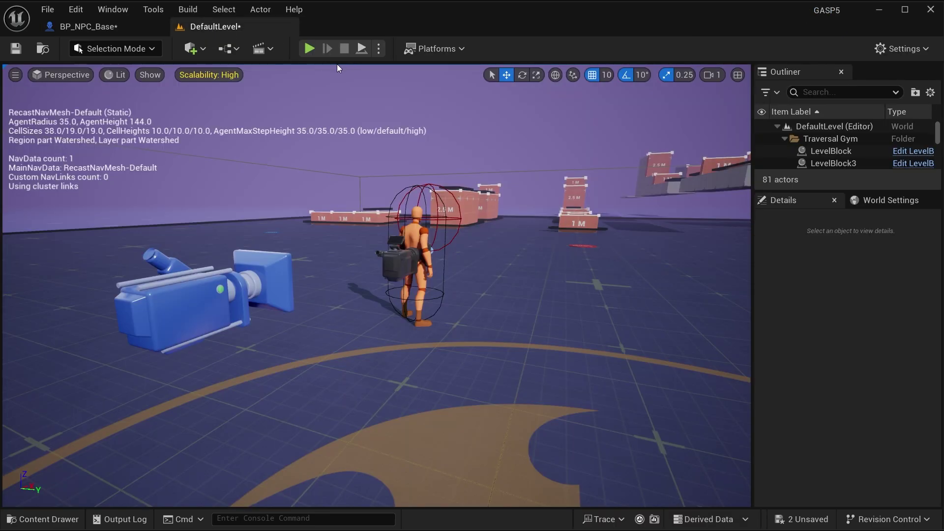
click(309, 49)
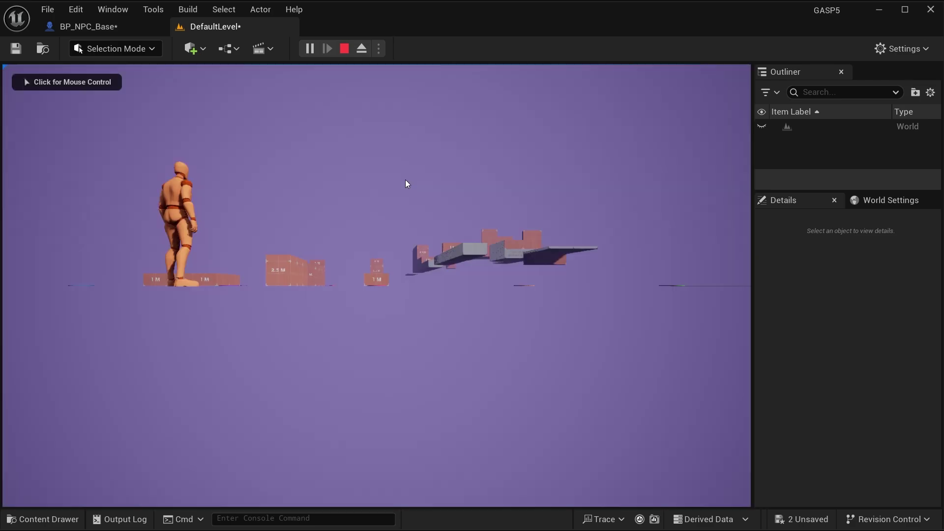
key(w)
key(w)
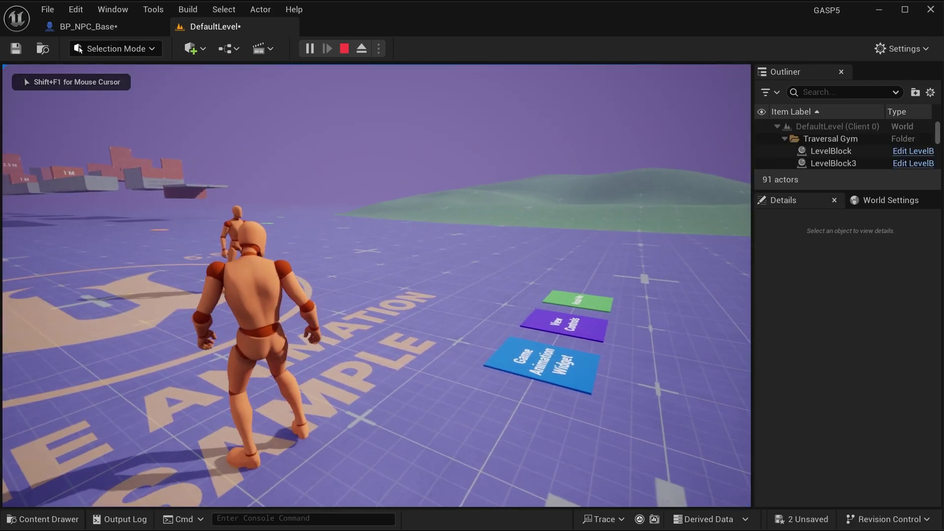
- Follow the NPC around DefaultLevel to observe its gait at a movement speed of 600, and end the play session
key(w)
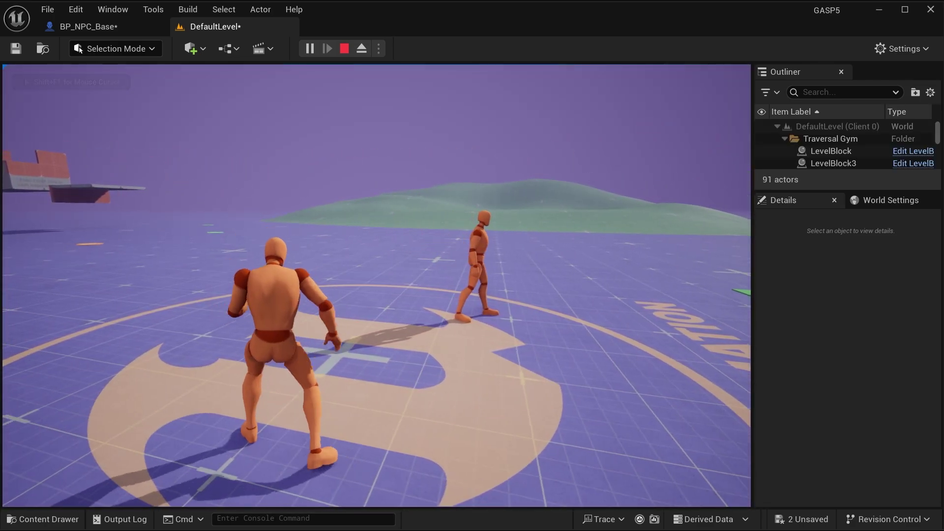
key(w)
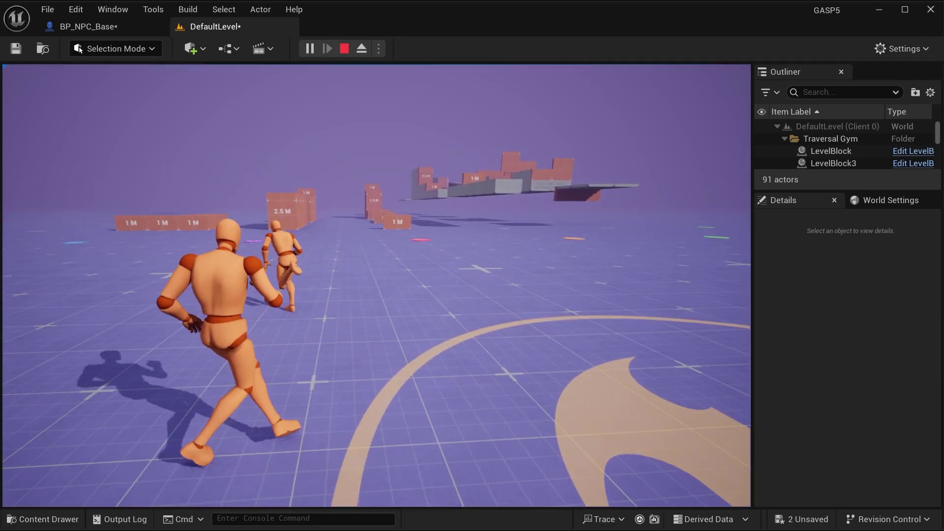
key(w)
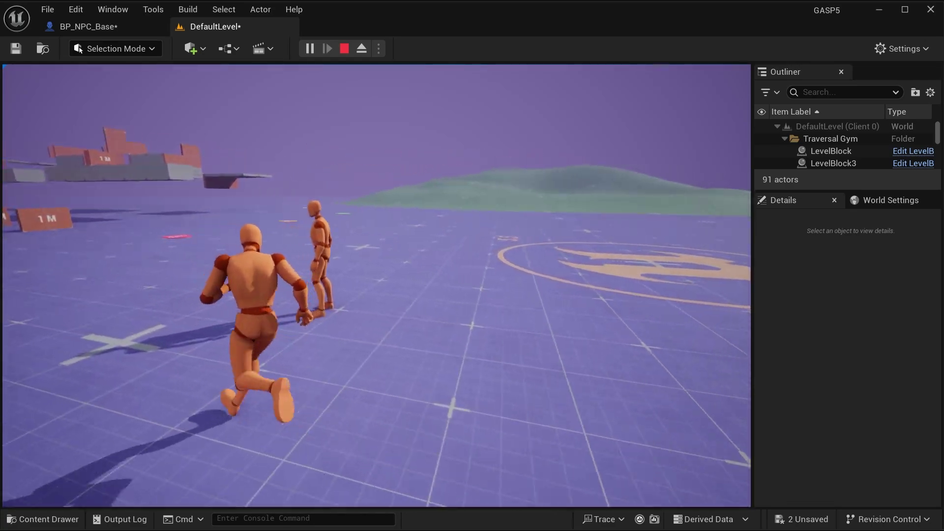
key(w)
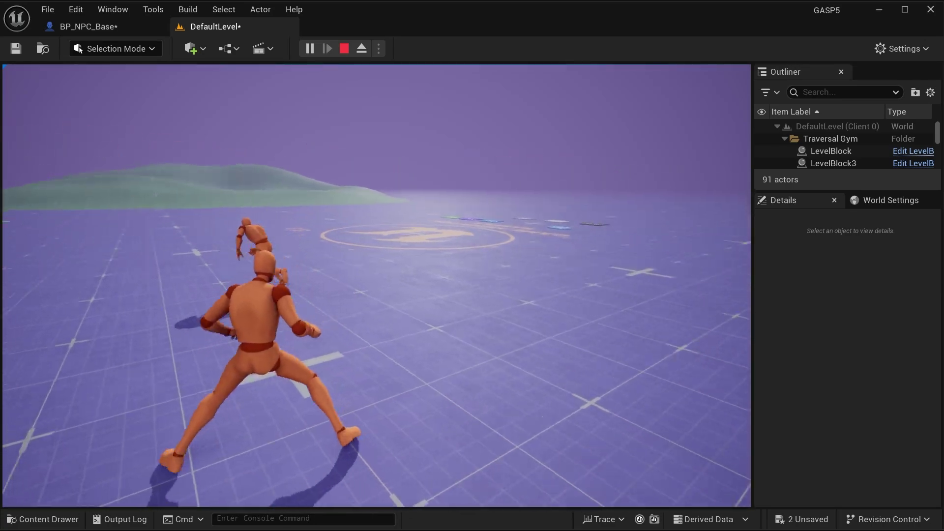
key(w)
key(Escape)
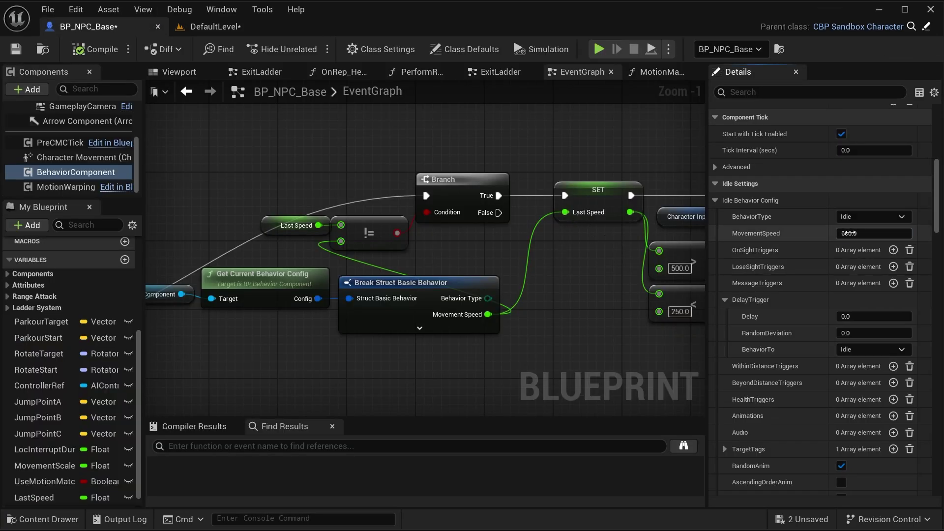
- Set the MovementSpeed in the BehaviorComponent's Idle Behavior Config to 450
click(850, 233)
text(450)
key(Return)
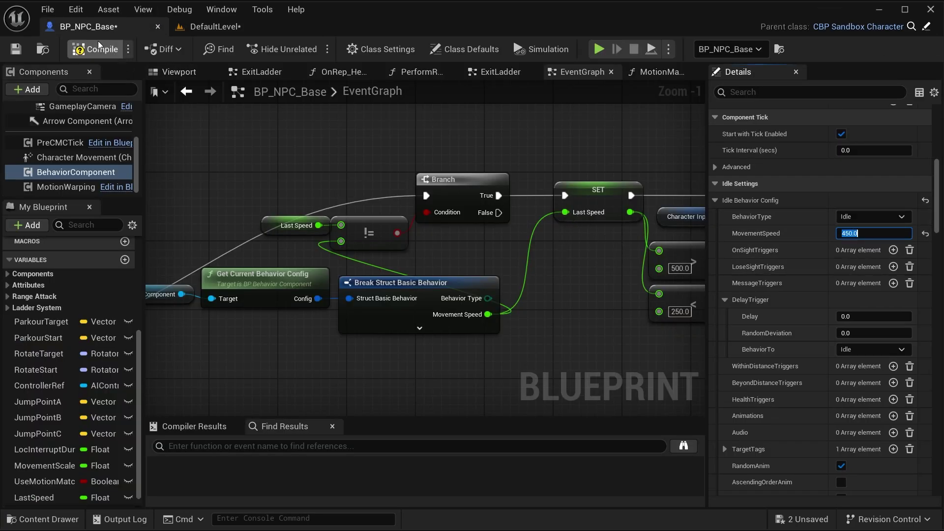
- Play-test DefaultLevel and follow the NPC to observe its gait at the 450 movement speed
click(216, 31)
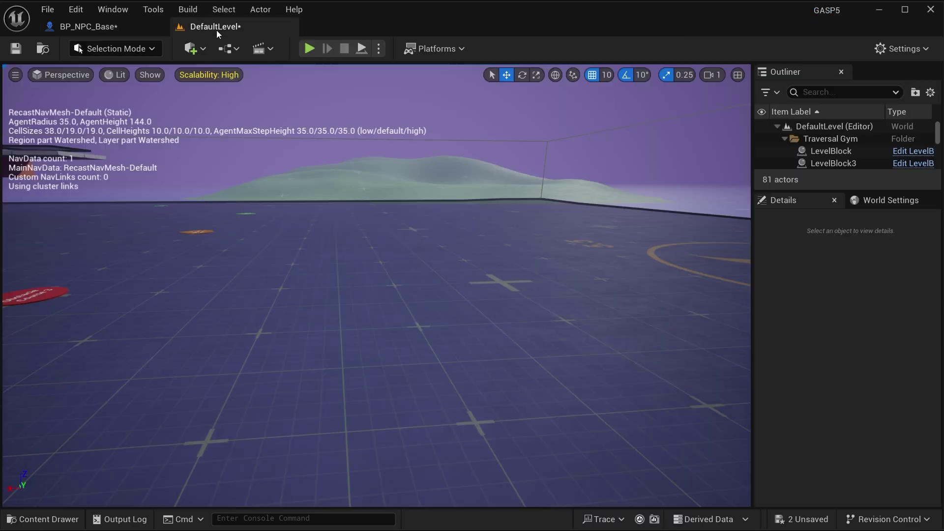
click(309, 48)
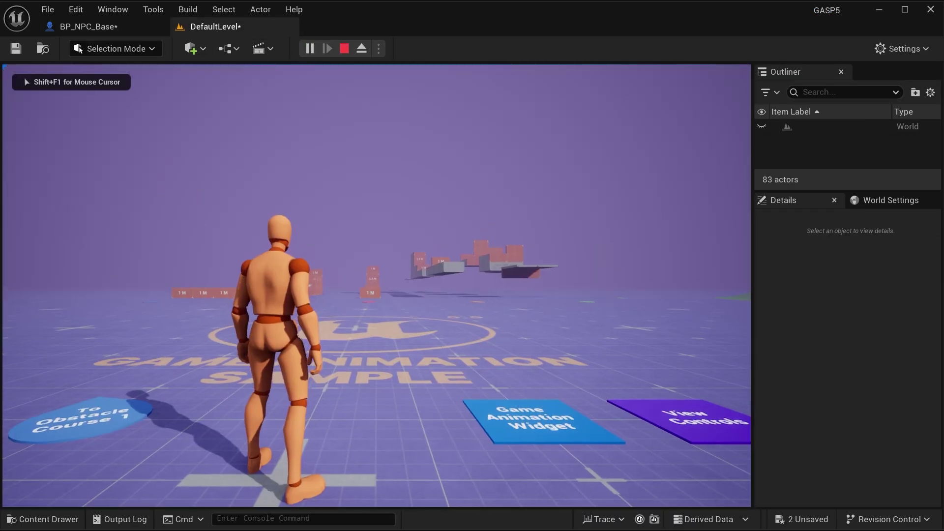
key(w)
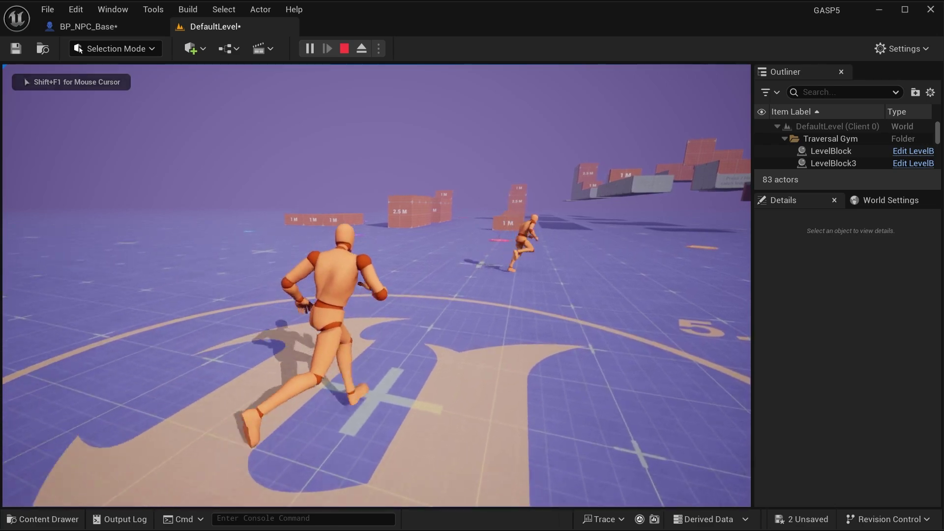
key(w)
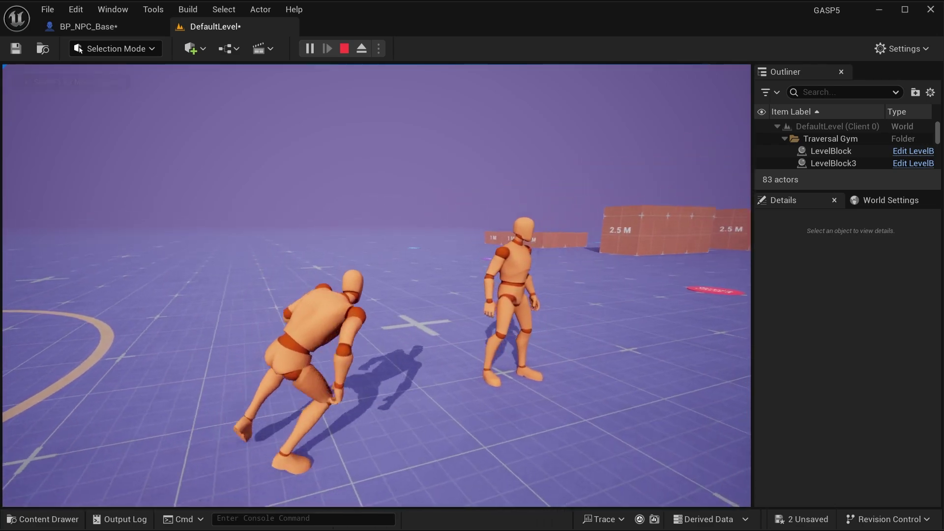
key(w)
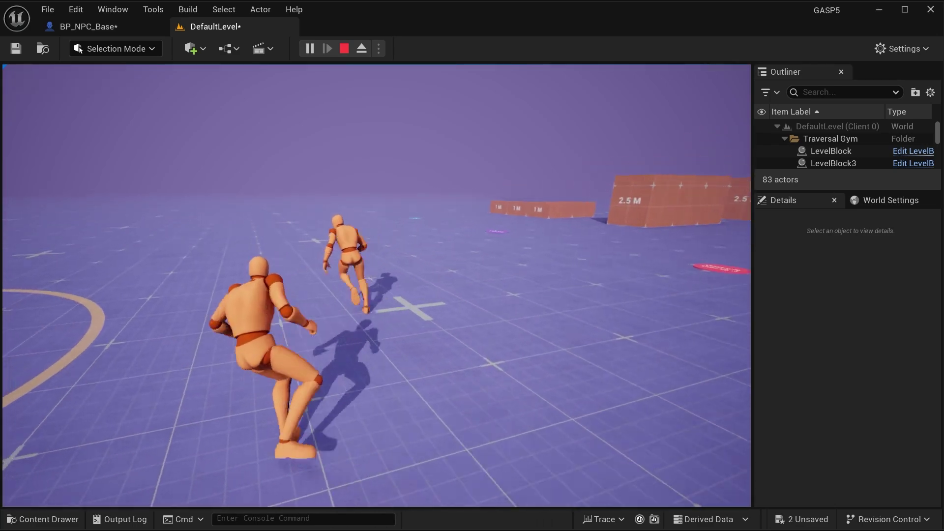
key(w)
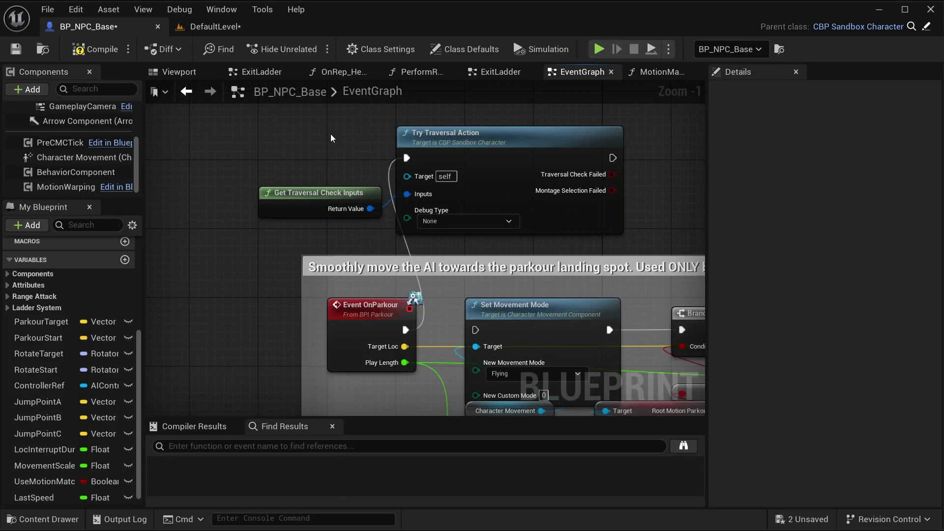
- Review the Get Traversal Check Inputs and Try Traversal Action nodes wired to Event OnParkour in BP_NPC_Base
right_drag(269, 300, 235, 313)
scroll(360, 205, up, 1)
drag(246, 151, 577, 267)
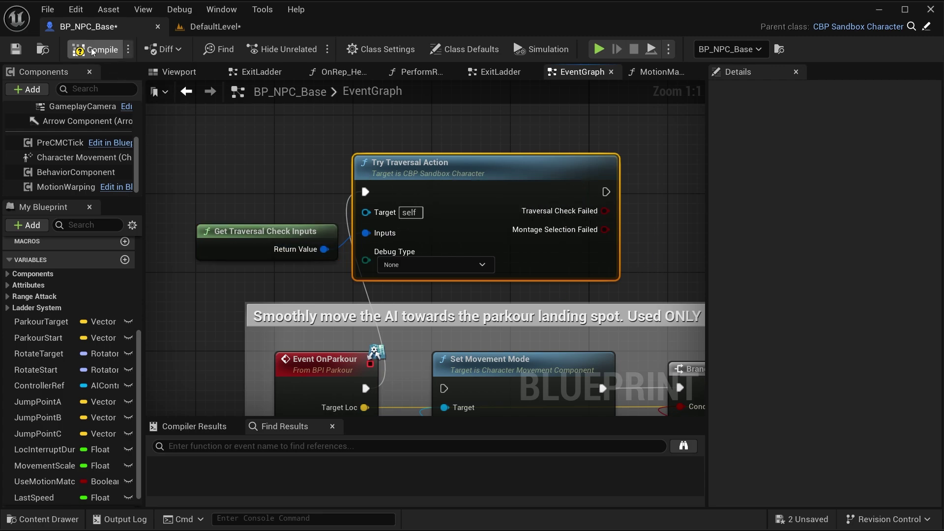
- Enable Can Parkour in the BehaviorComponent's Parkour Settings and compile BP_NPC_Base
click(76, 172)
scroll(800, 274, down, 5)
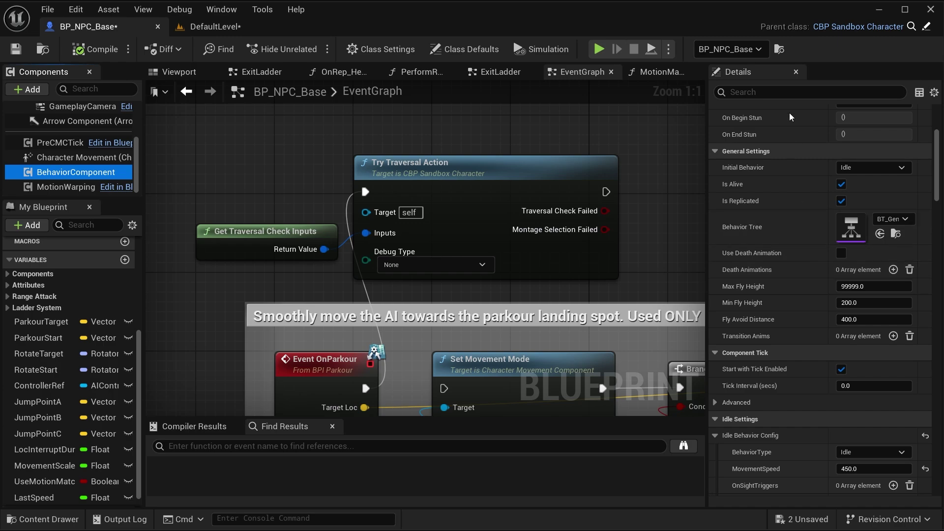
click(782, 92)
text(parkour)
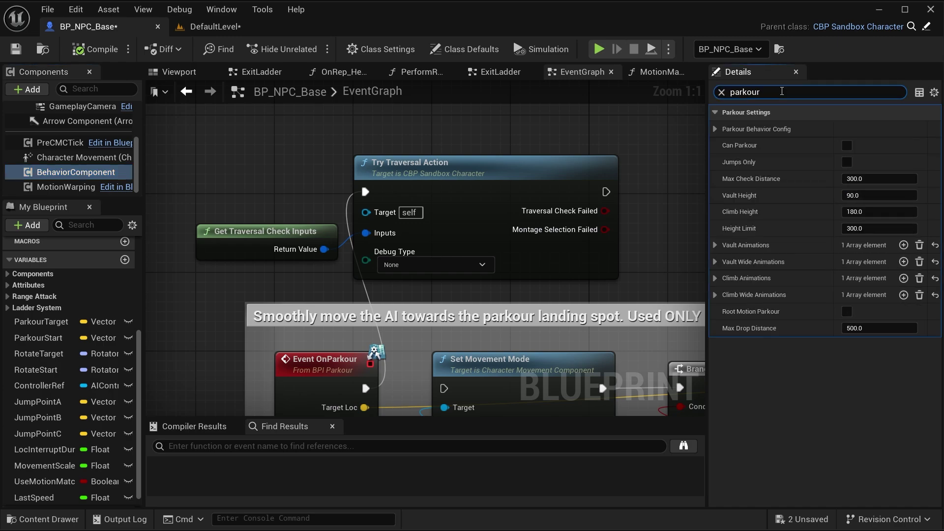
click(845, 148)
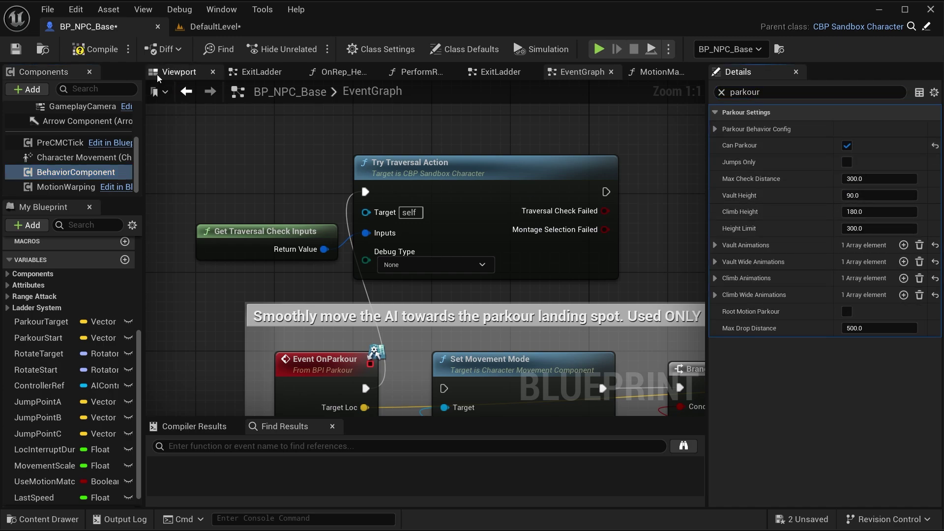
click(98, 51)
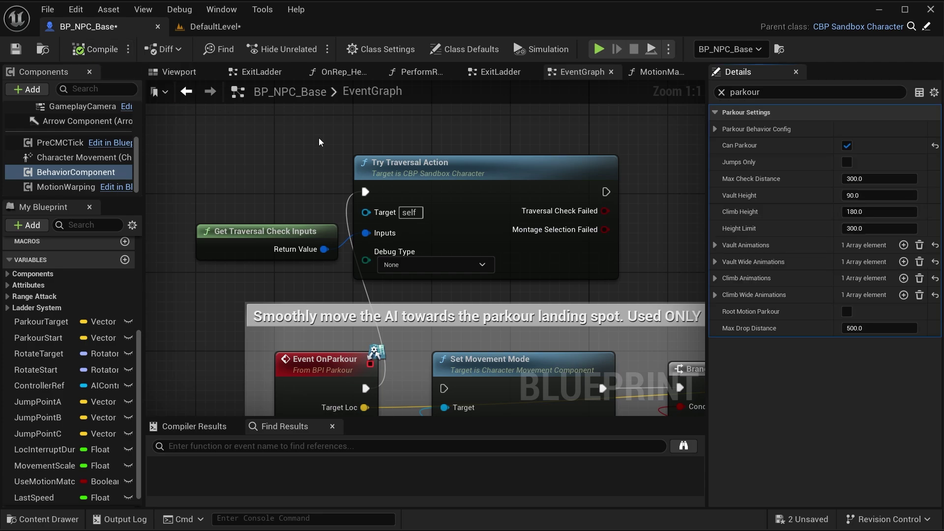
- In the Idle Behavior Config's DelayTrigger, set Delay to 2.0 and BehaviorTo to Follow, and compile the blueprint
click(721, 92)
scroll(783, 260, down, 10)
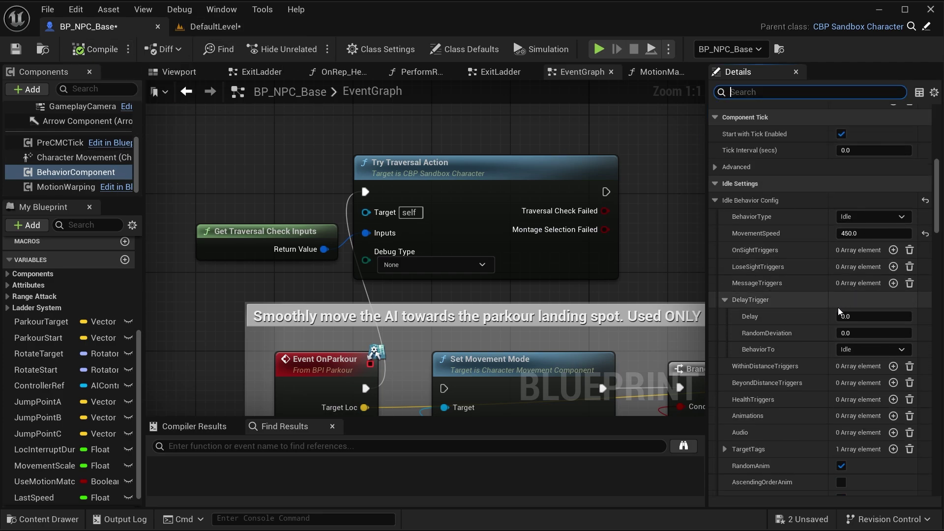
scroll(804, 302, up, 8)
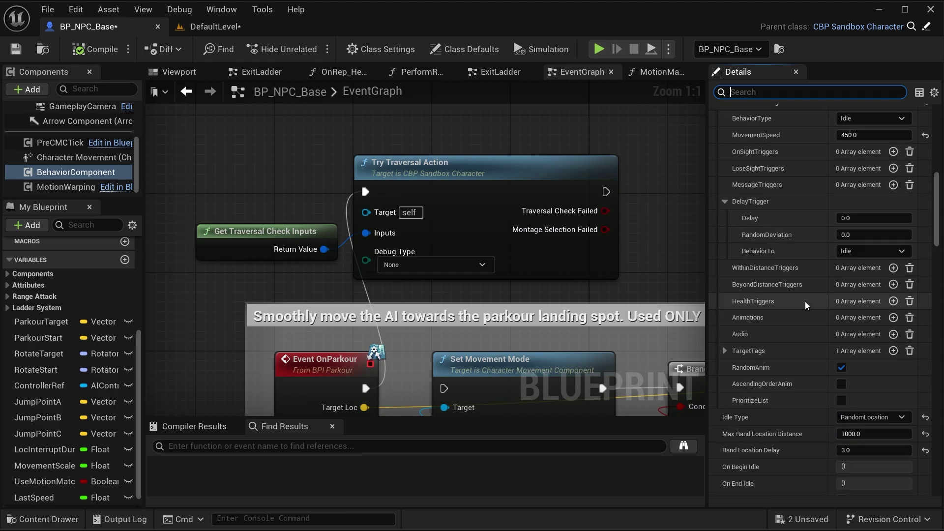
scroll(776, 308, down, 3)
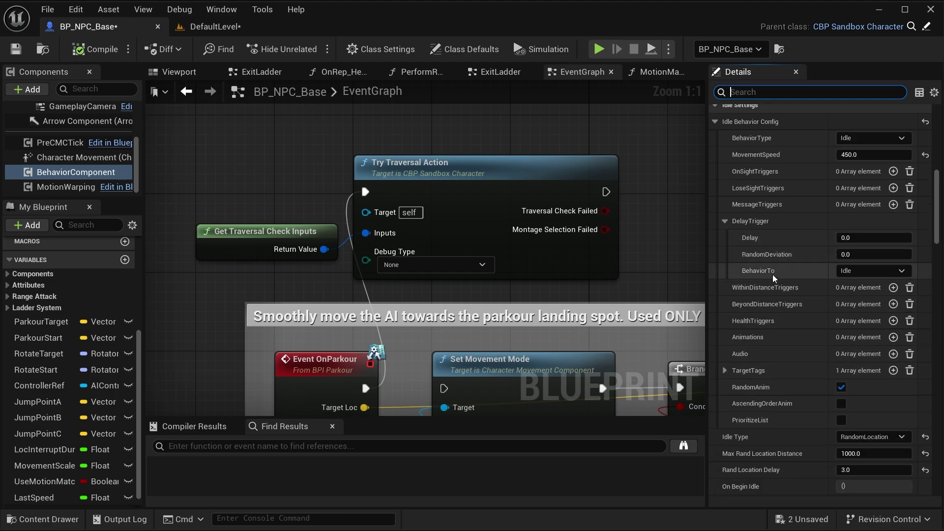
click(856, 236)
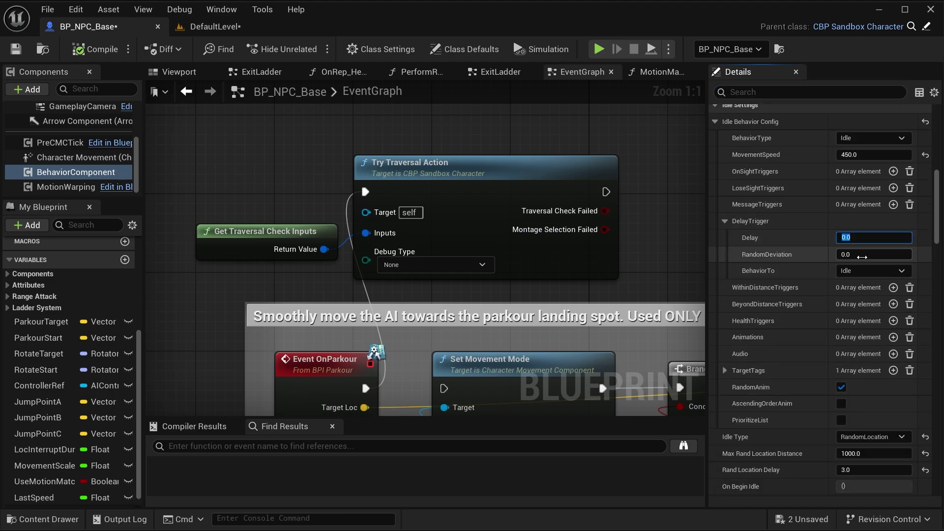
text(23)
key(BackSpace)
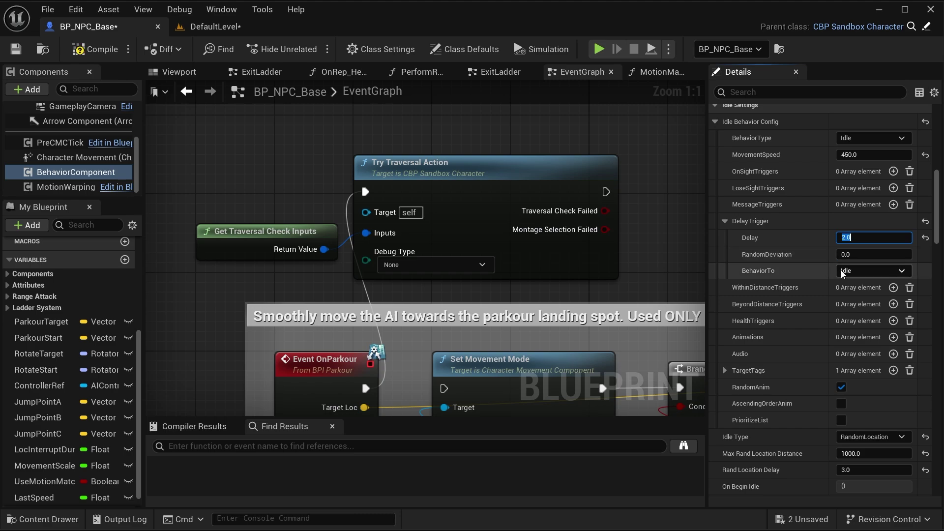
click(841, 269)
click(862, 294)
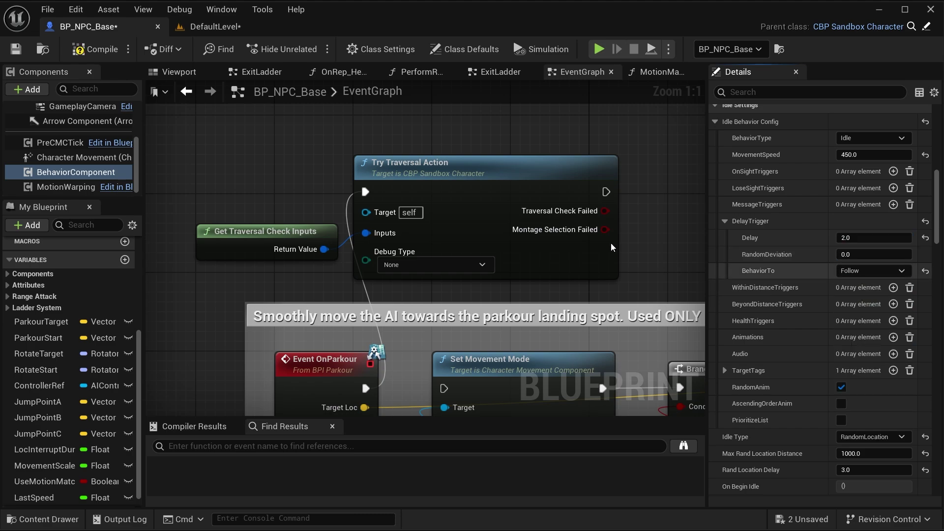
click(95, 50)
- Open the CBP_SandboxCharacter_Manny blueprint from the Blueprints/RetargetedCharacters folder
key(ctrl+space)
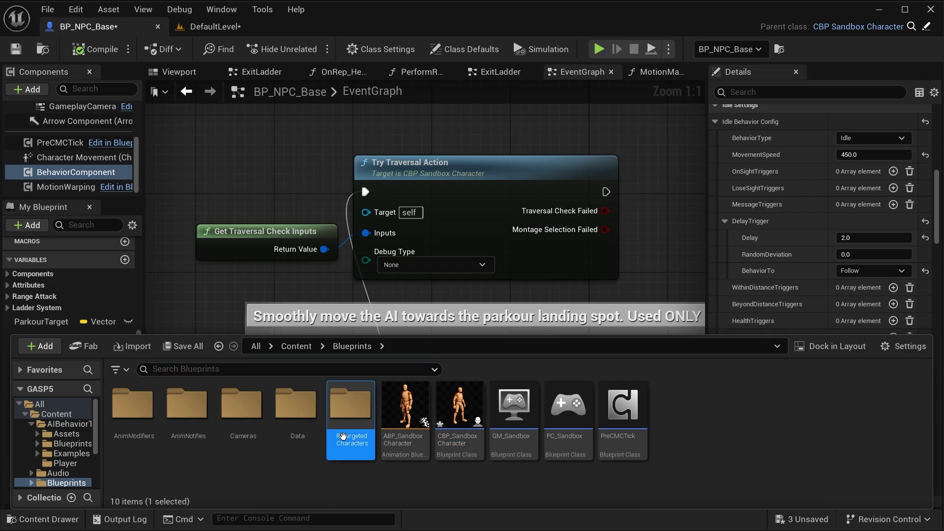
double_click(350, 405)
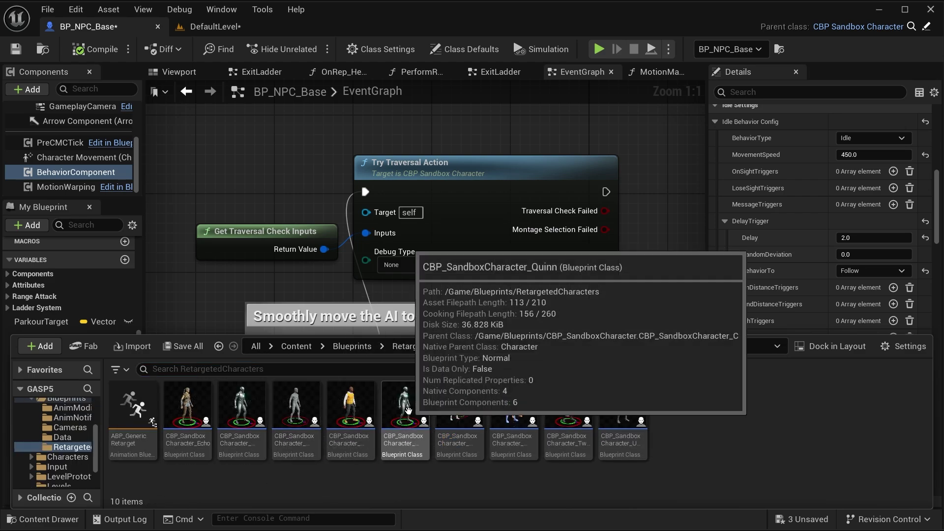
click(253, 399)
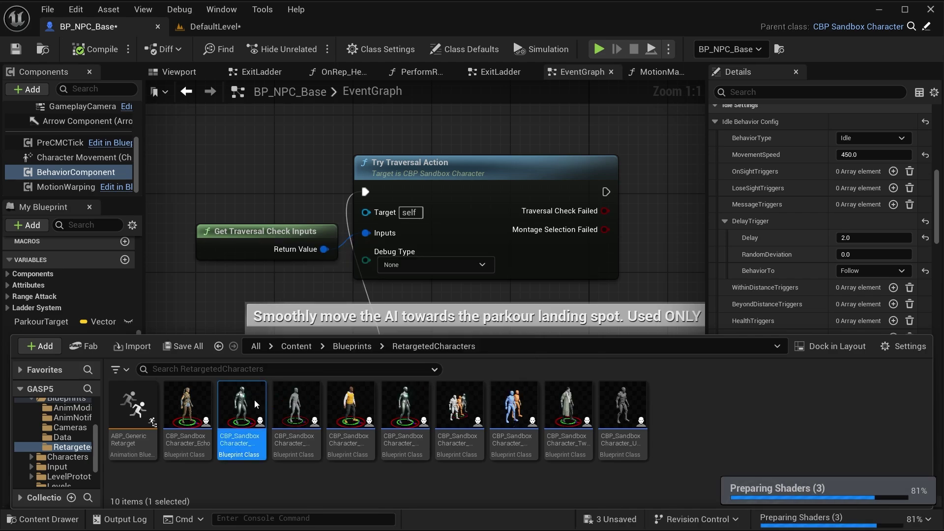
double_click(255, 399)
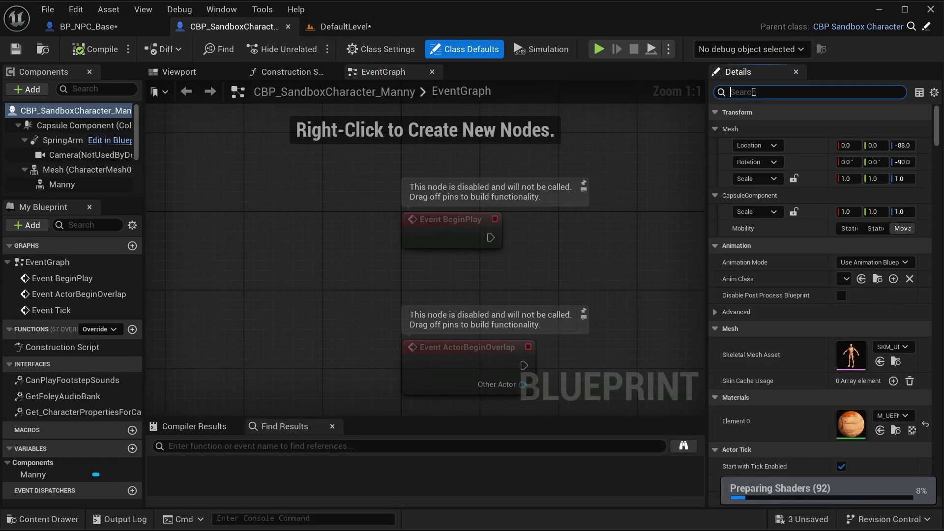
- Add an actor tag named Player to CBP_SandboxCharacter_Manny's class defaults
text(tag)
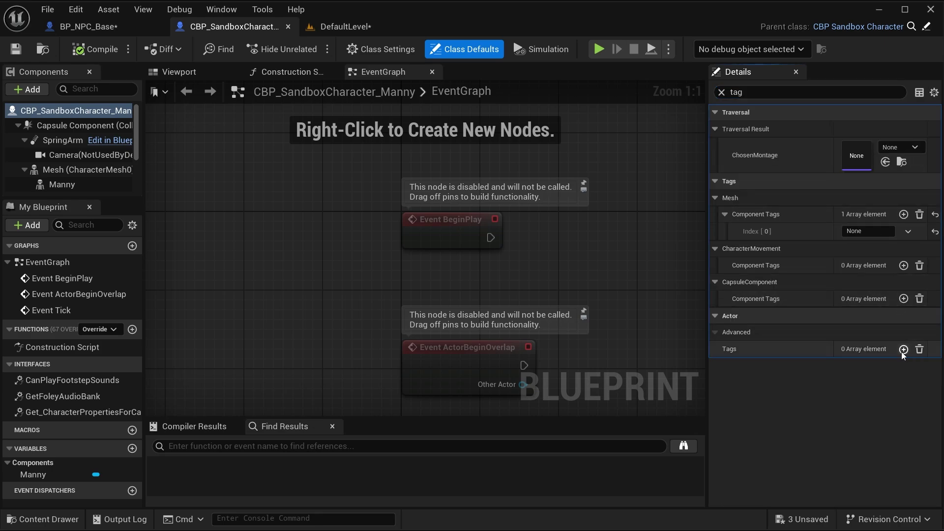
click(902, 349)
click(873, 365)
text(Player)
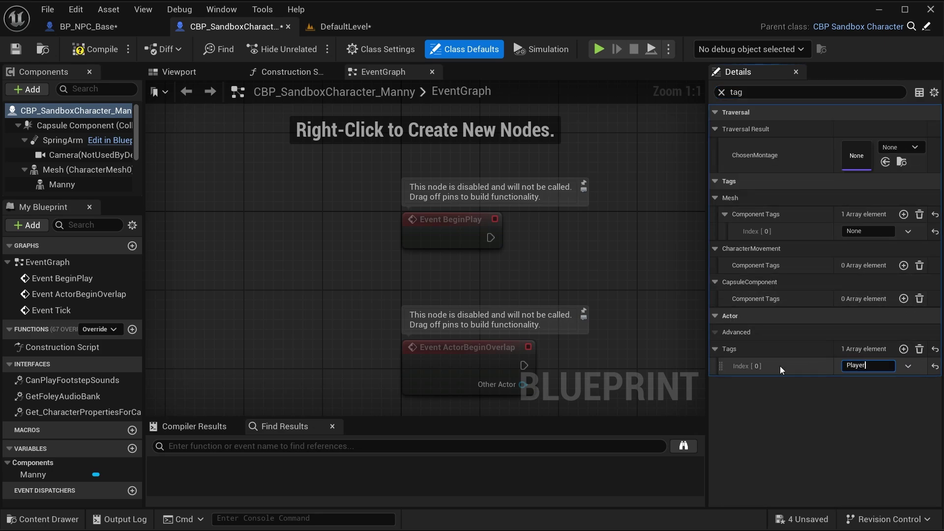